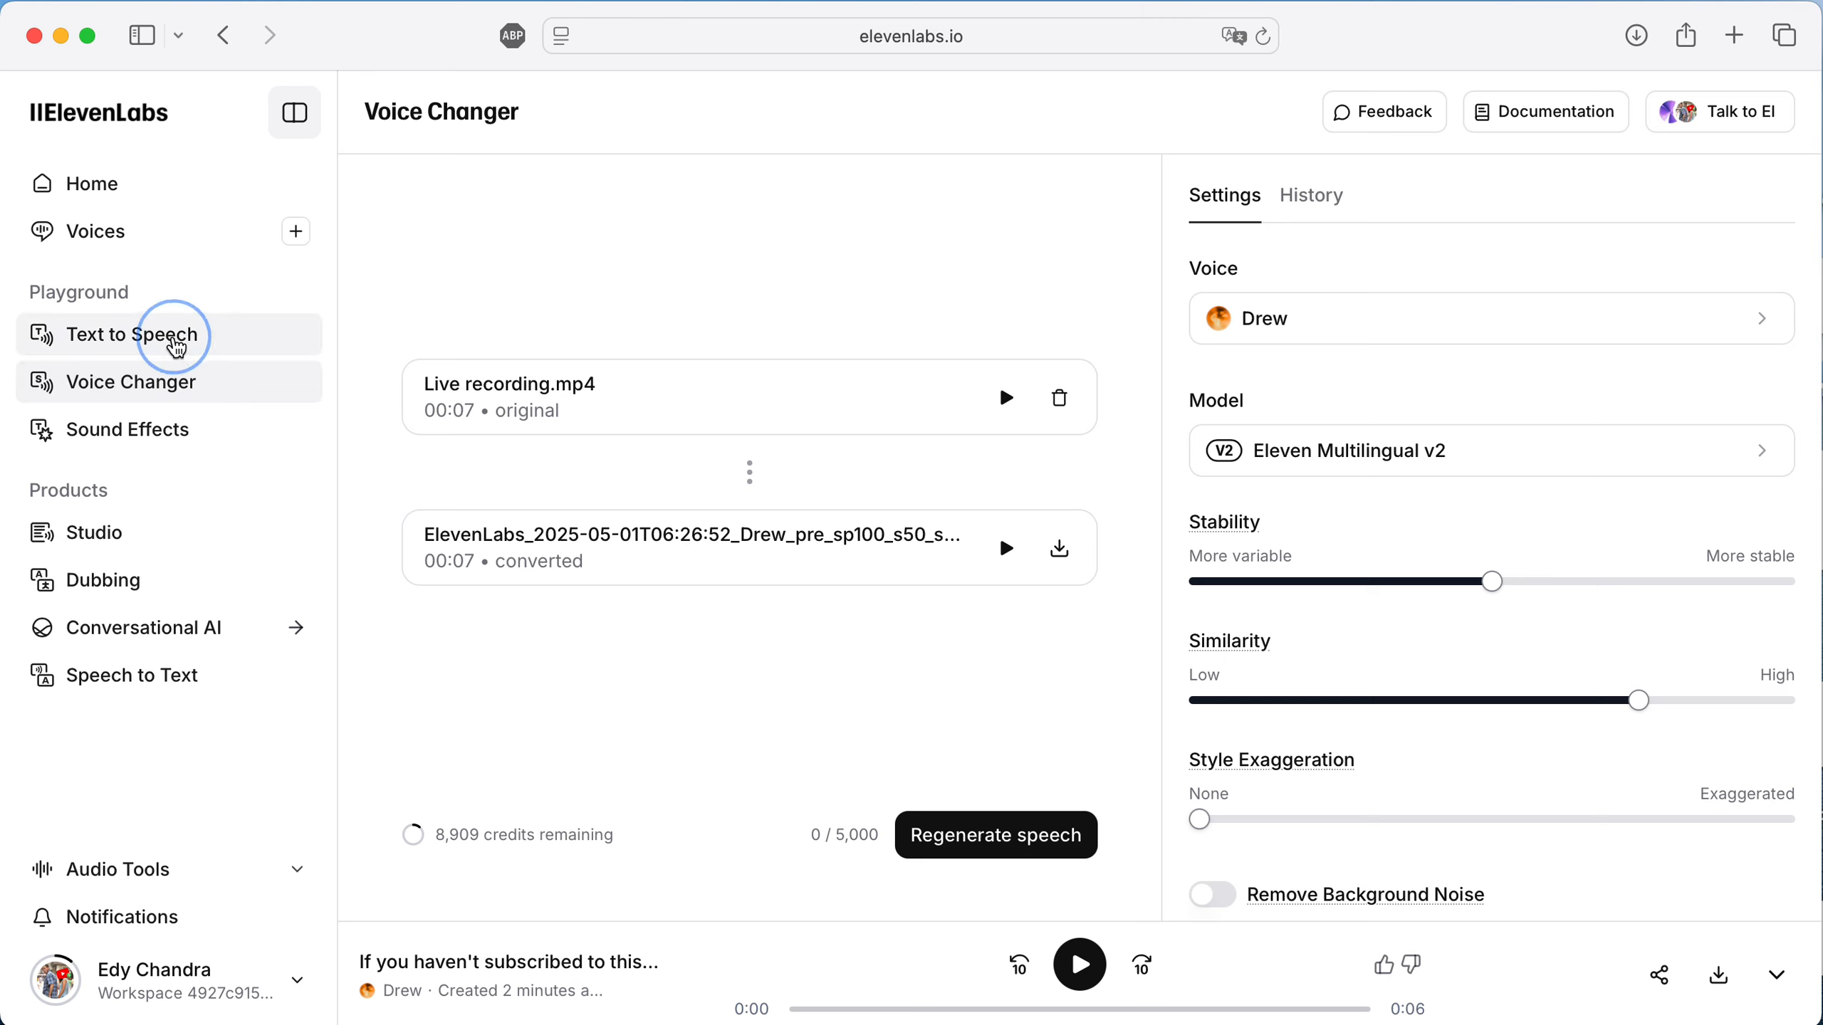
# - Switch to Text to Speech and back to Voice Changer to start with an empty upload area
pyautogui.click(158, 344)
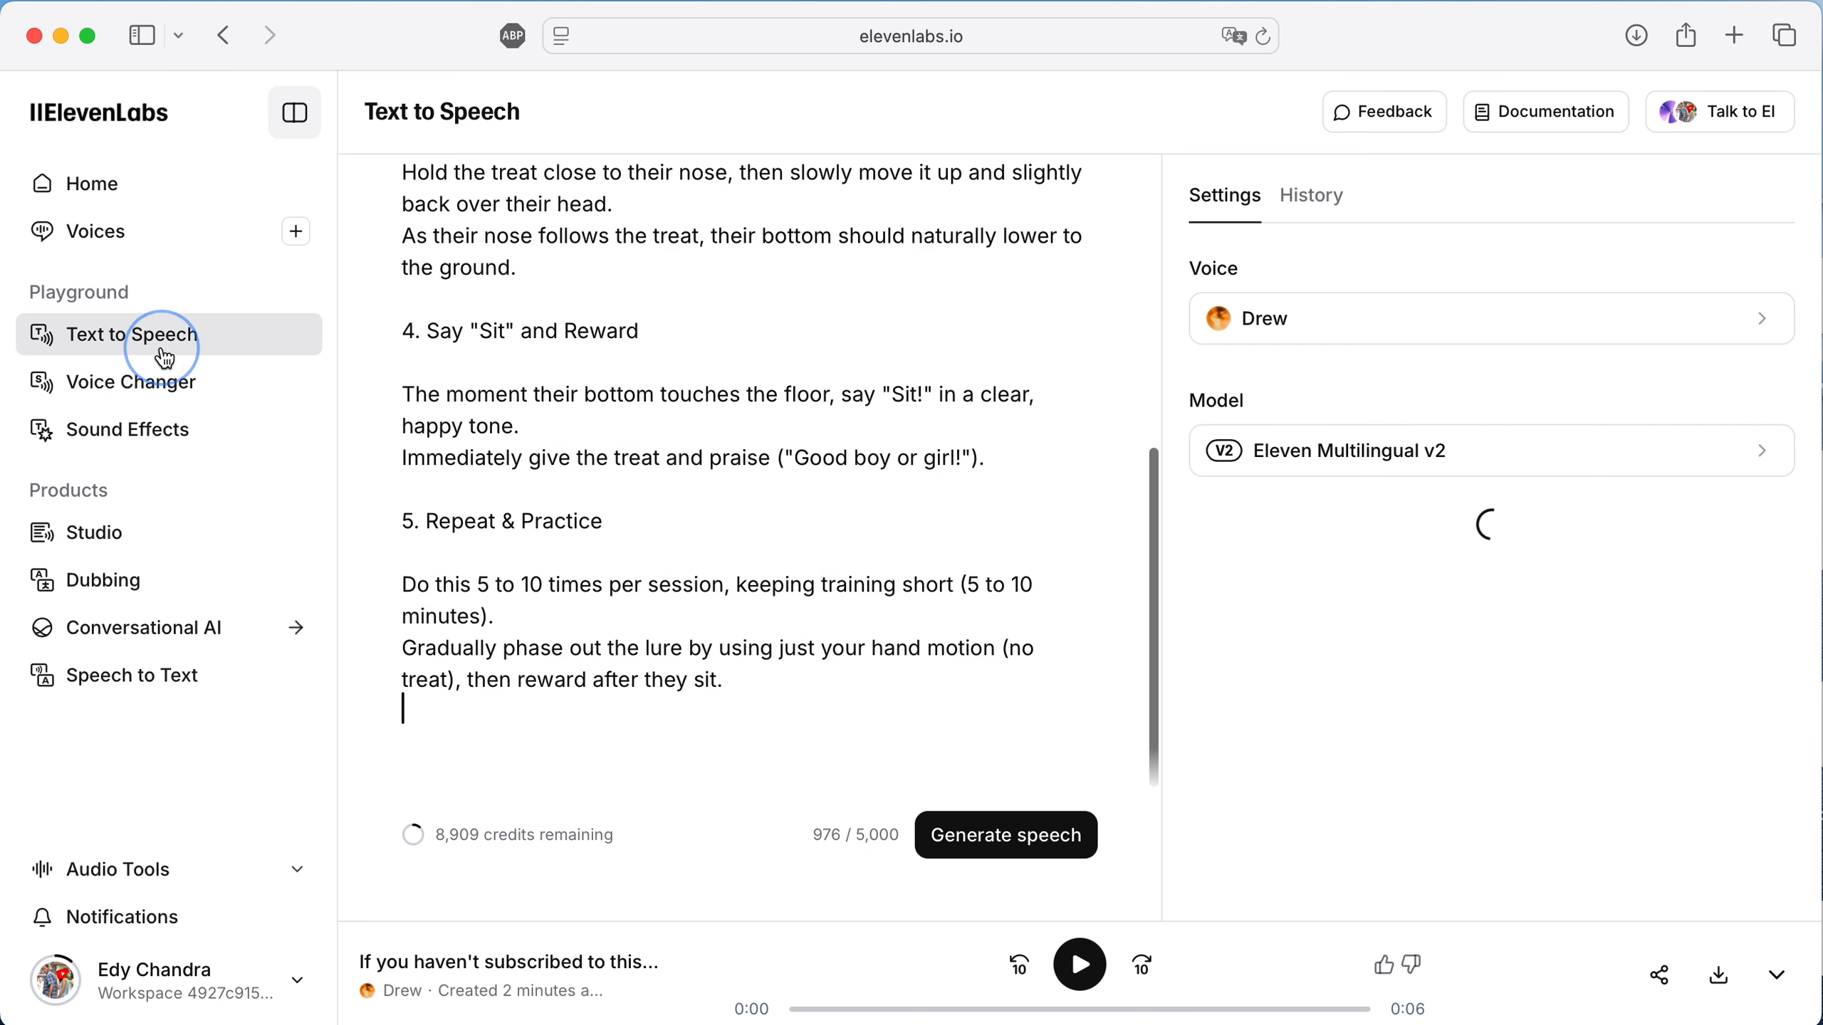
pyautogui.click(156, 388)
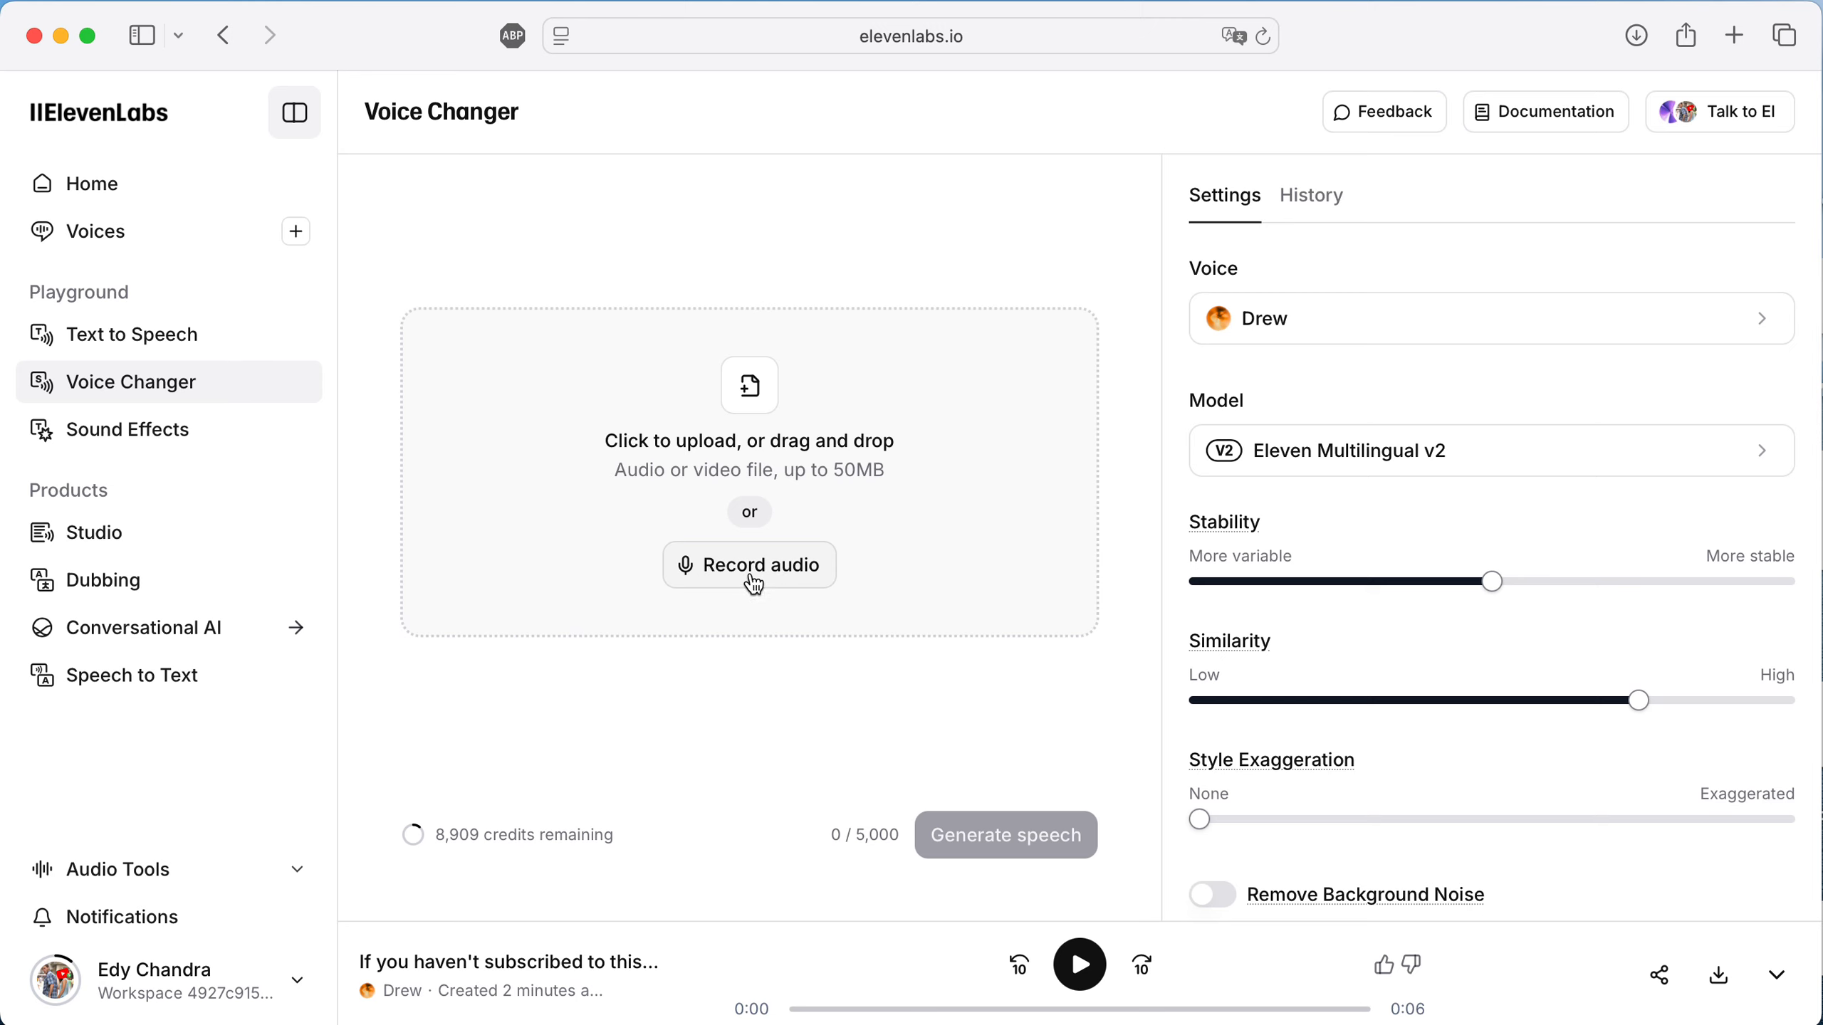
pyautogui.click(725, 569)
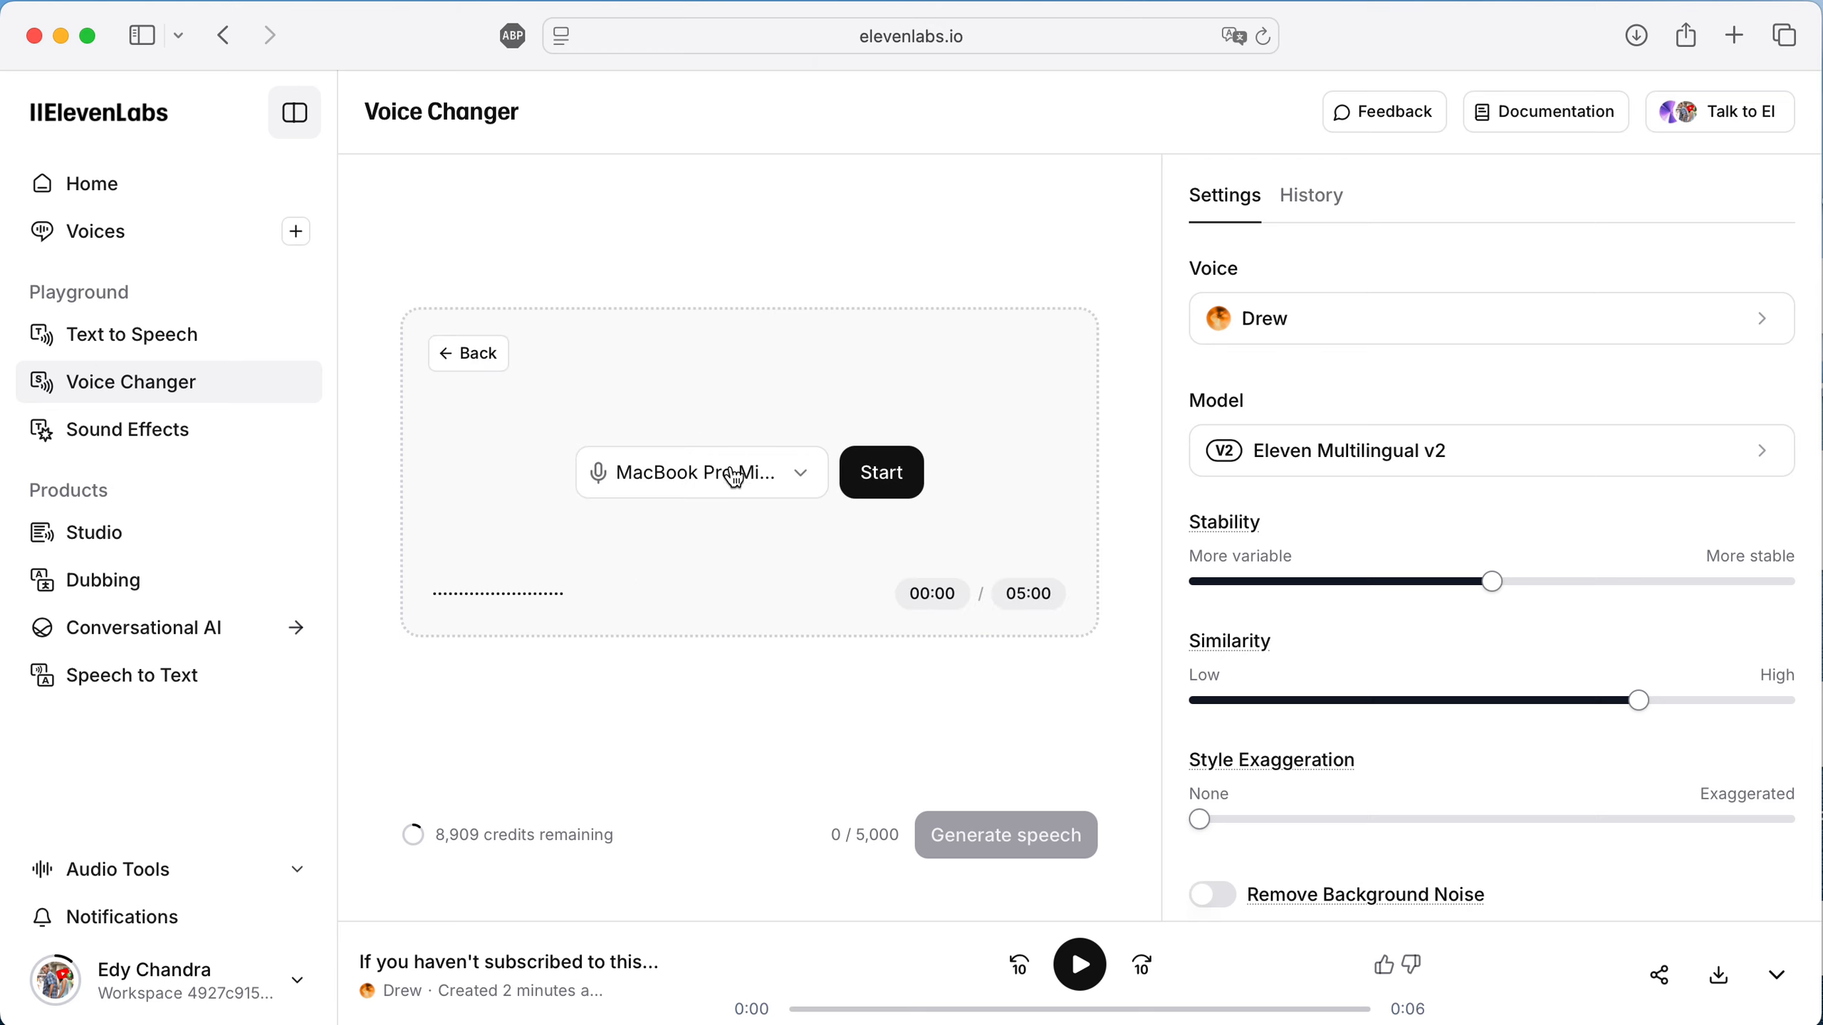
pyautogui.click(902, 474)
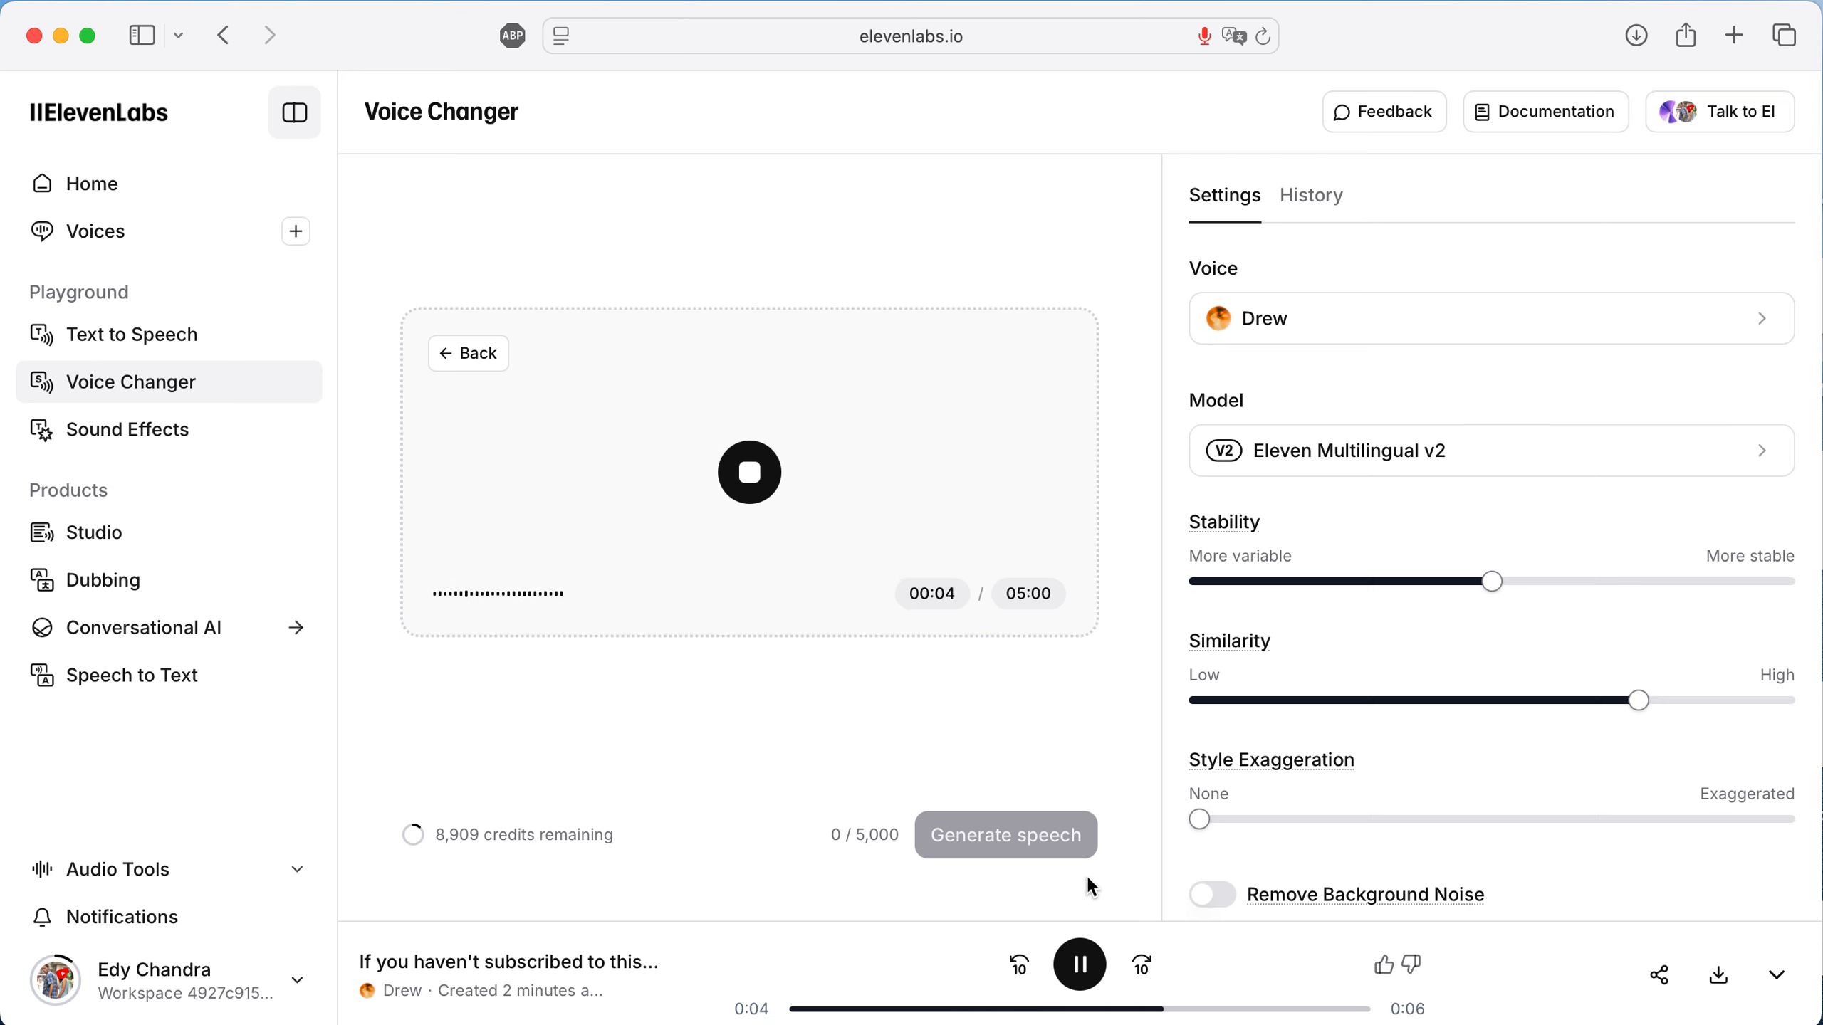
pyautogui.click(732, 449)
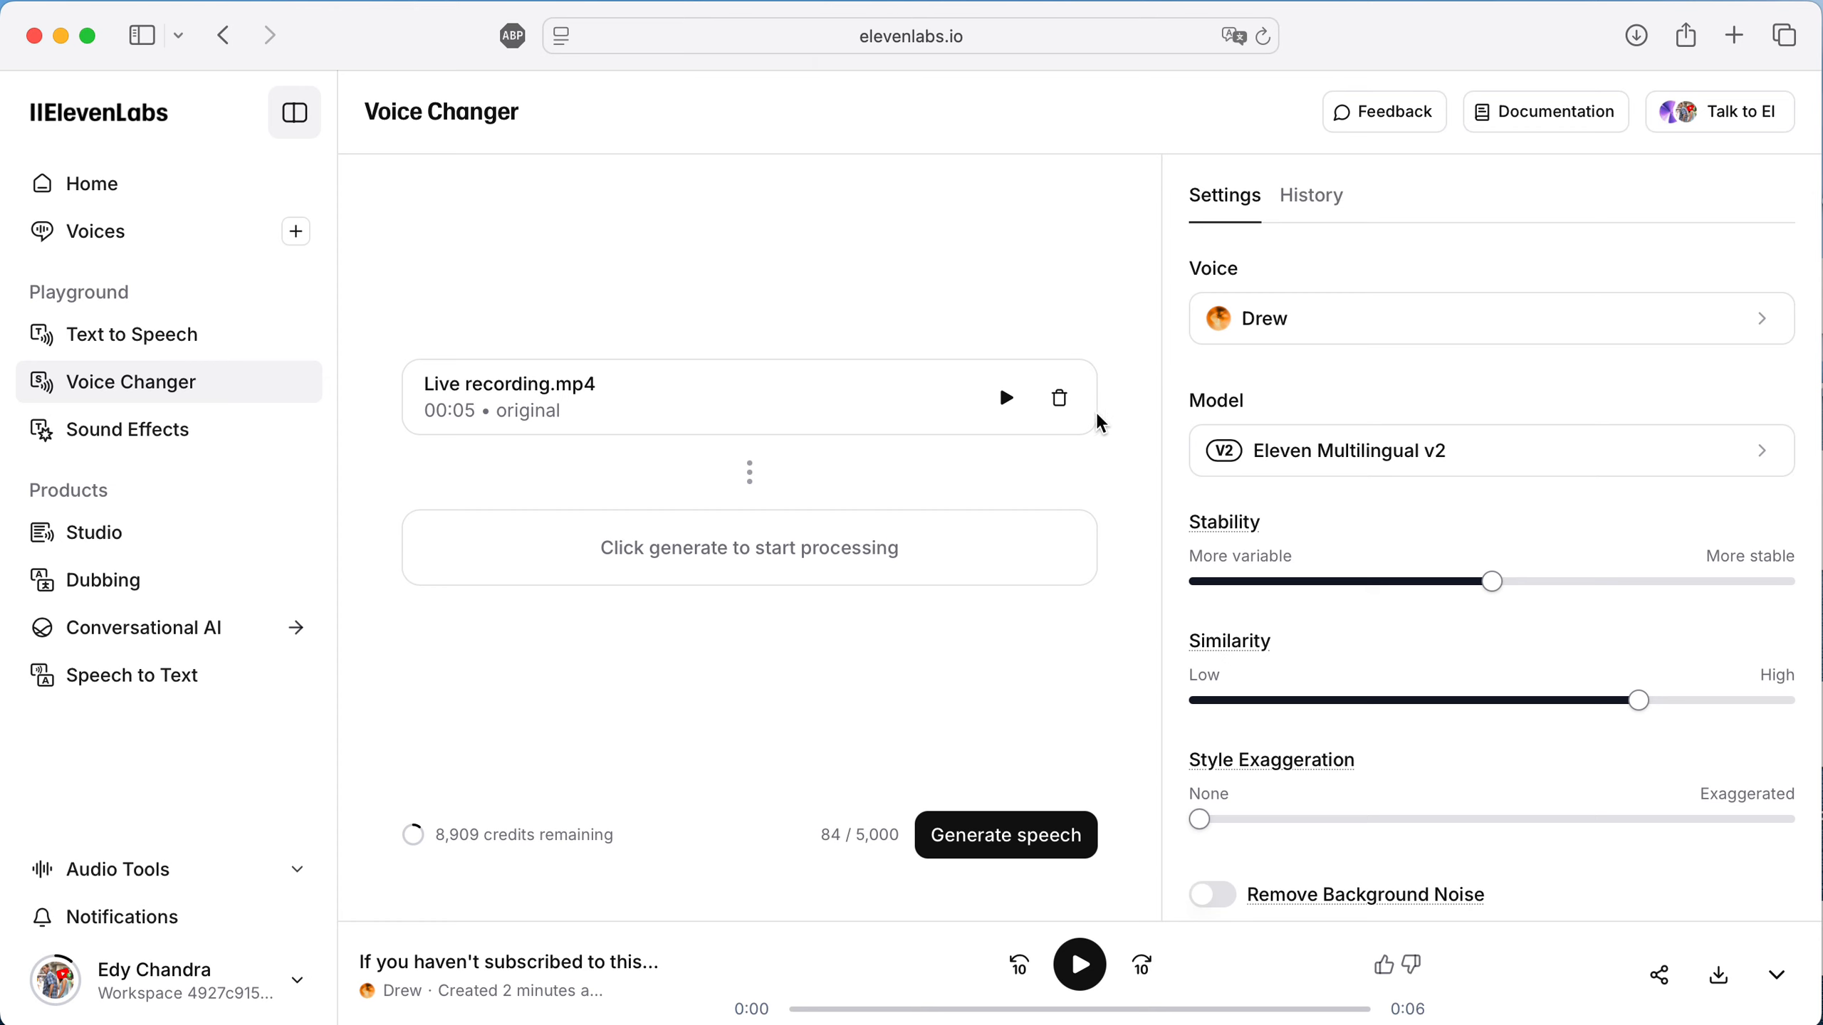
pyautogui.click(1060, 398)
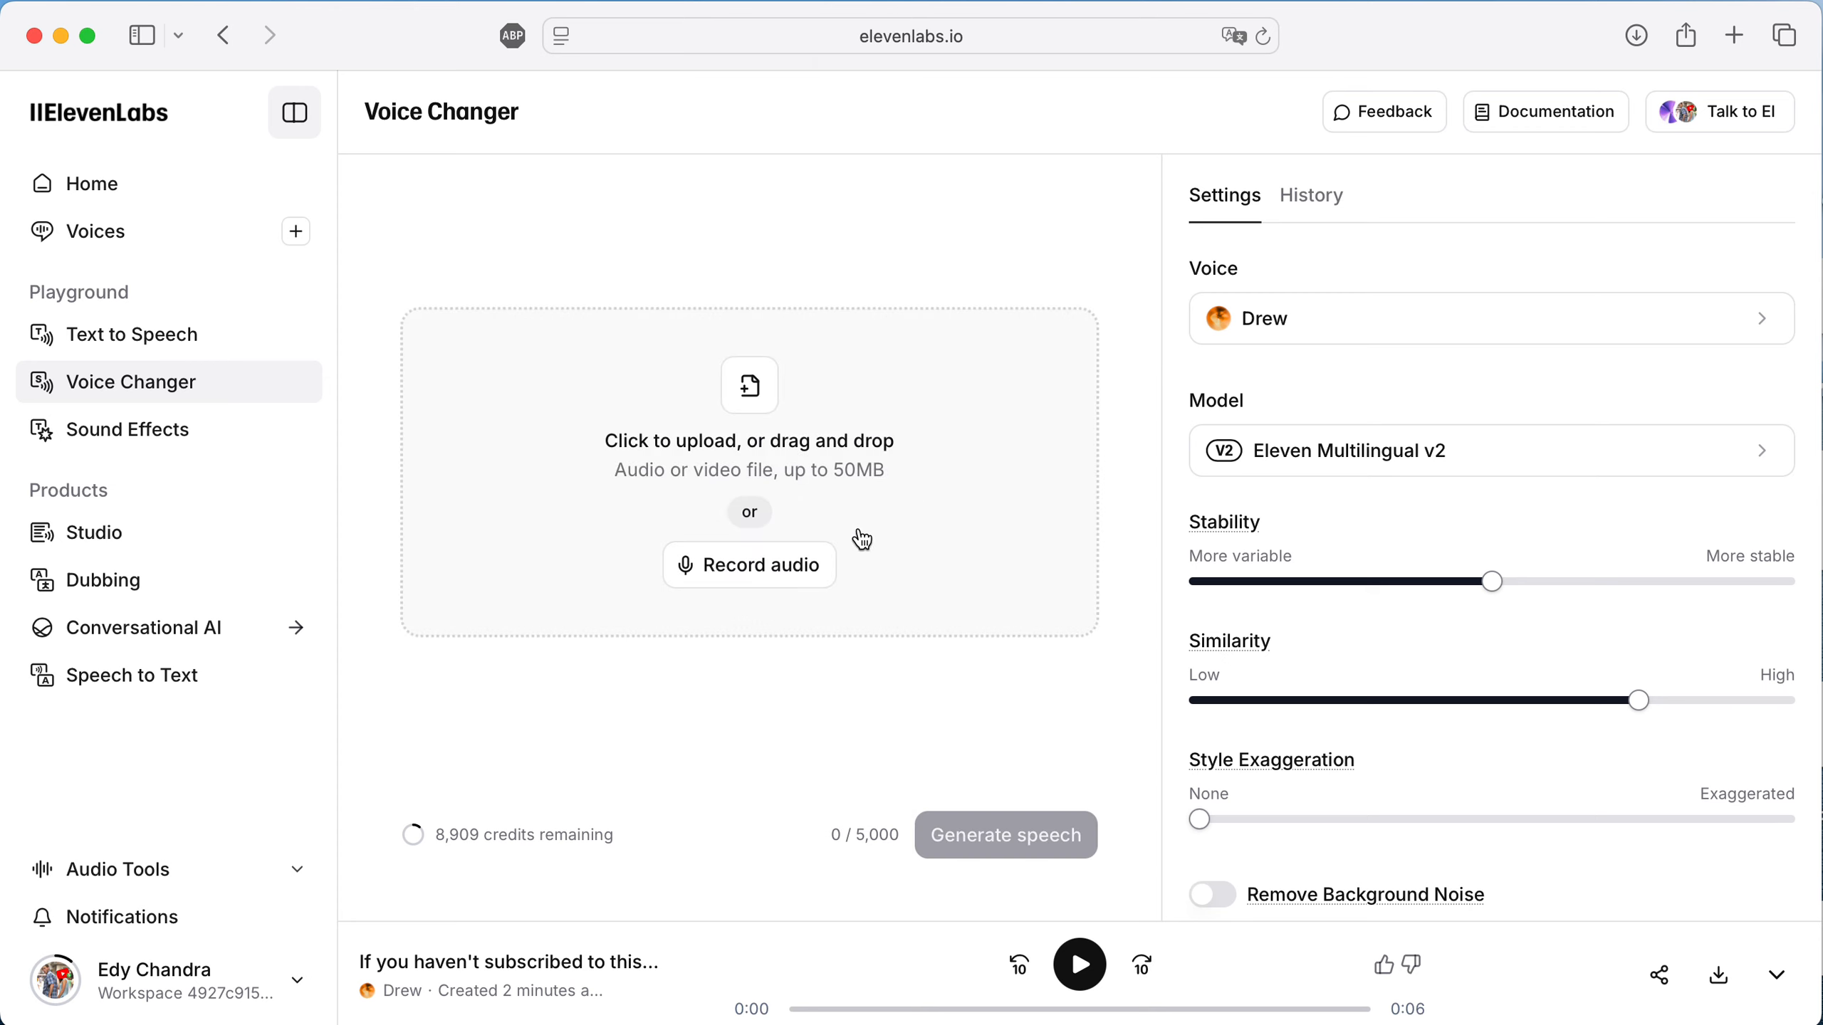
# - Record a live audio clip of about 13 seconds with the MacBook Pro microphone and play it back
pyautogui.click(781, 579)
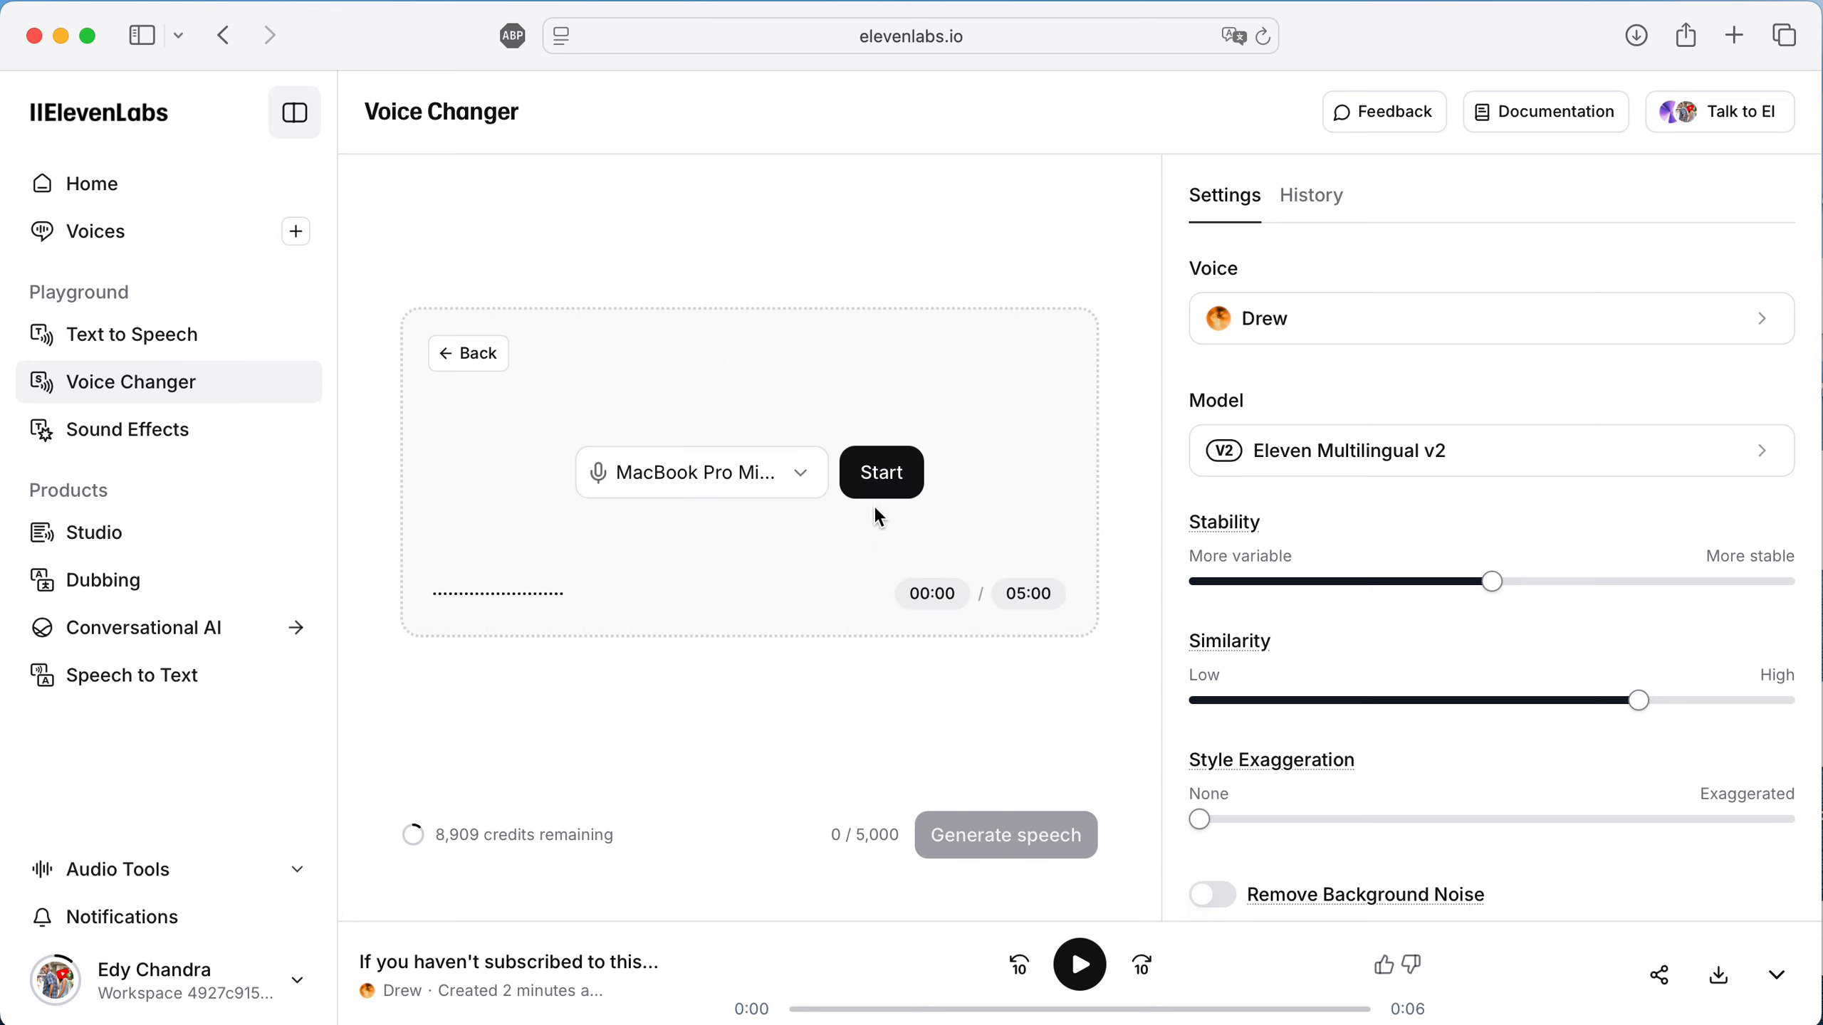
pyautogui.click(882, 475)
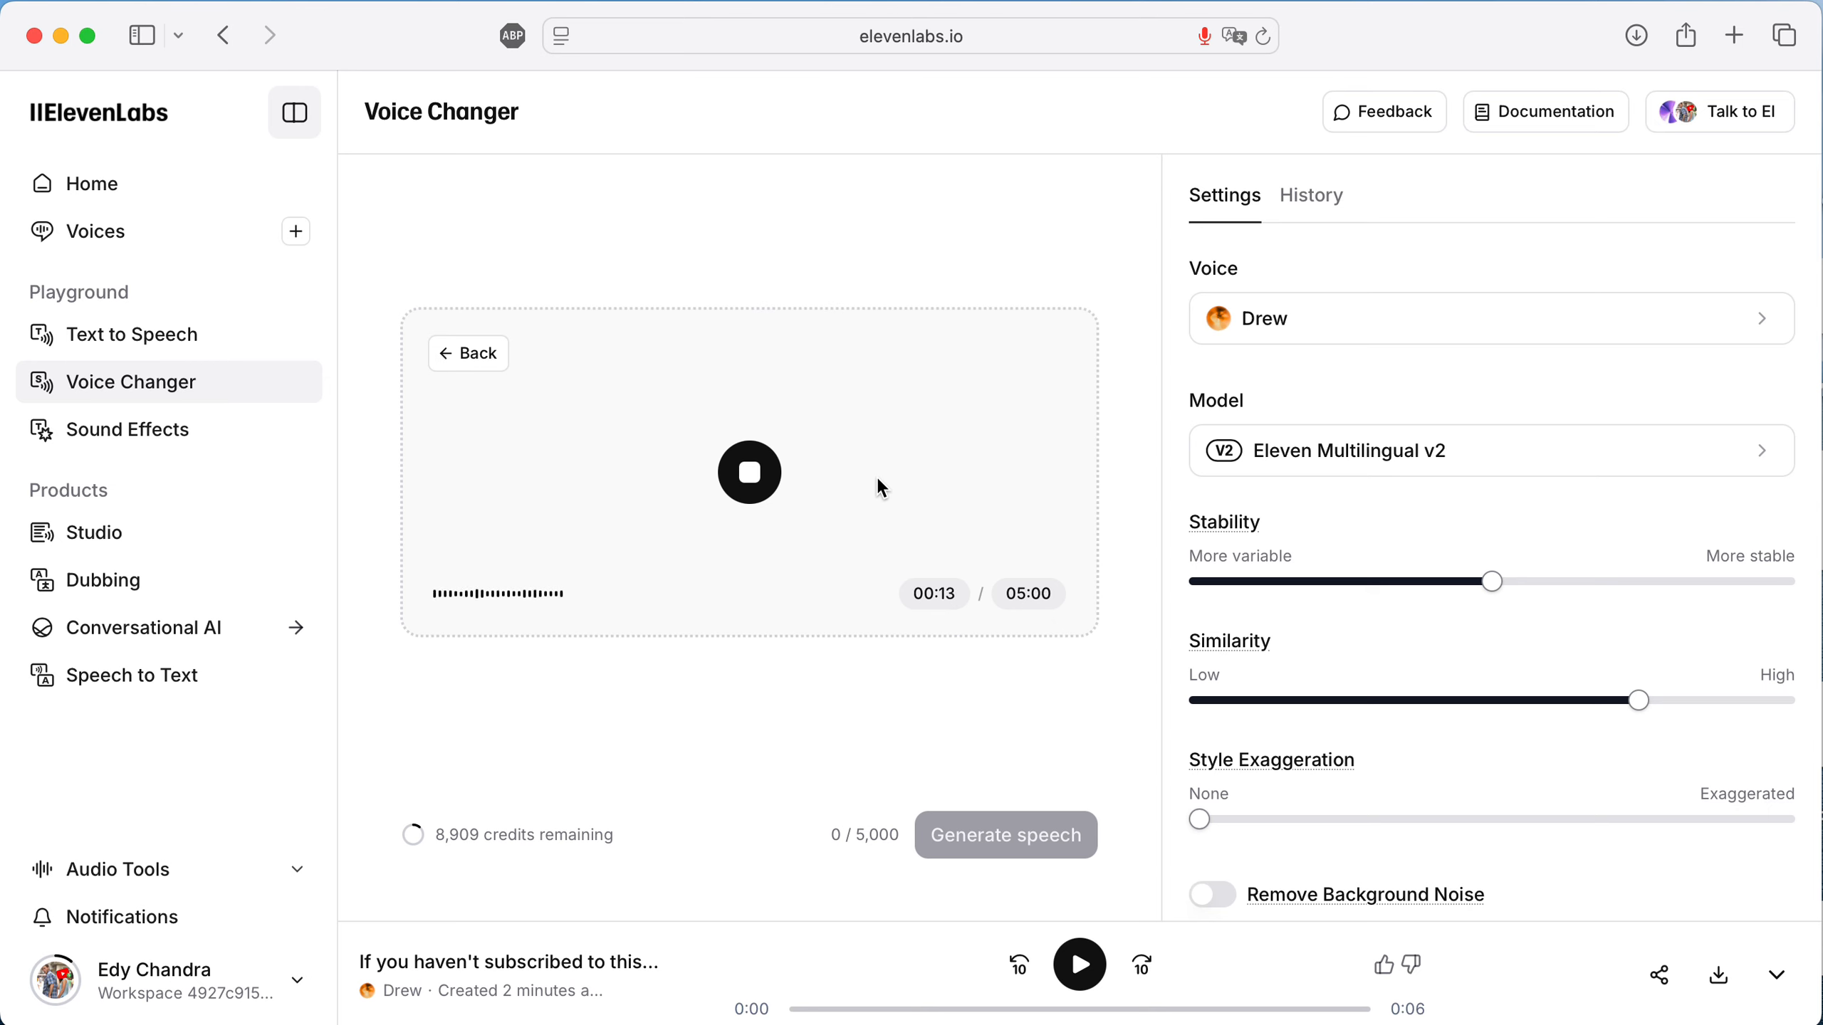
pyautogui.click(753, 472)
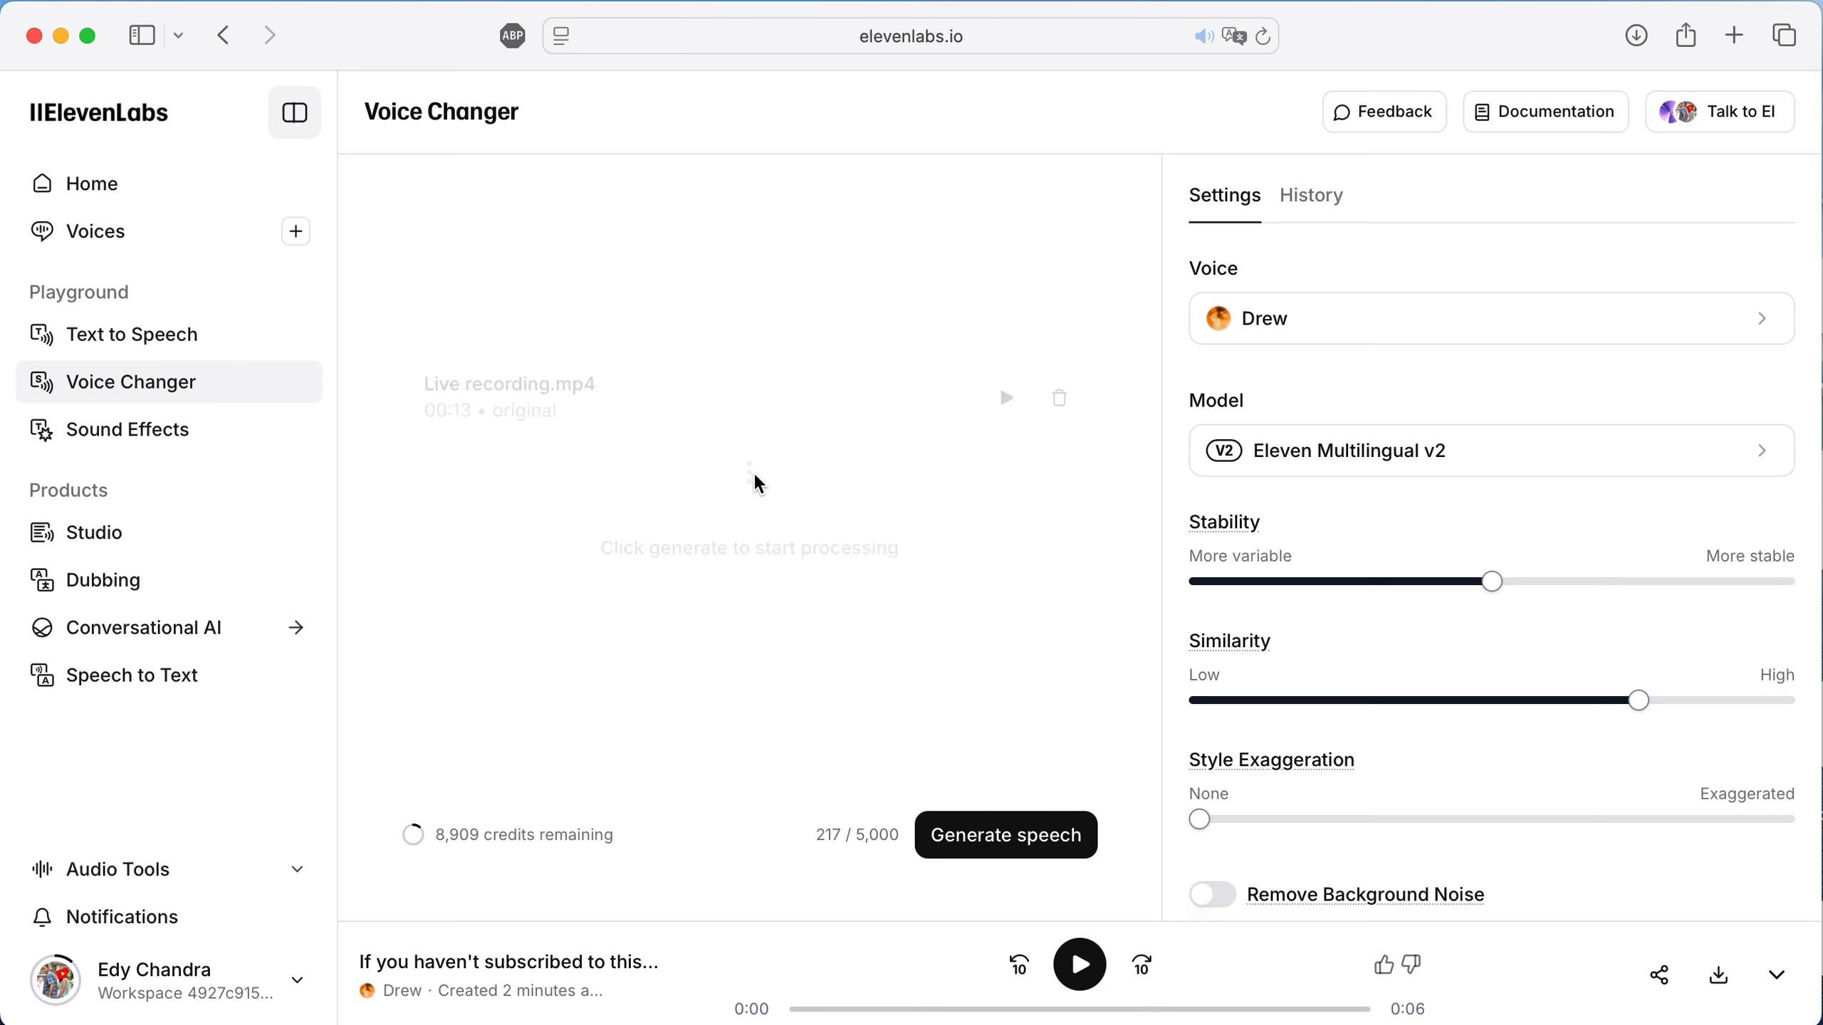
pyautogui.click(1004, 400)
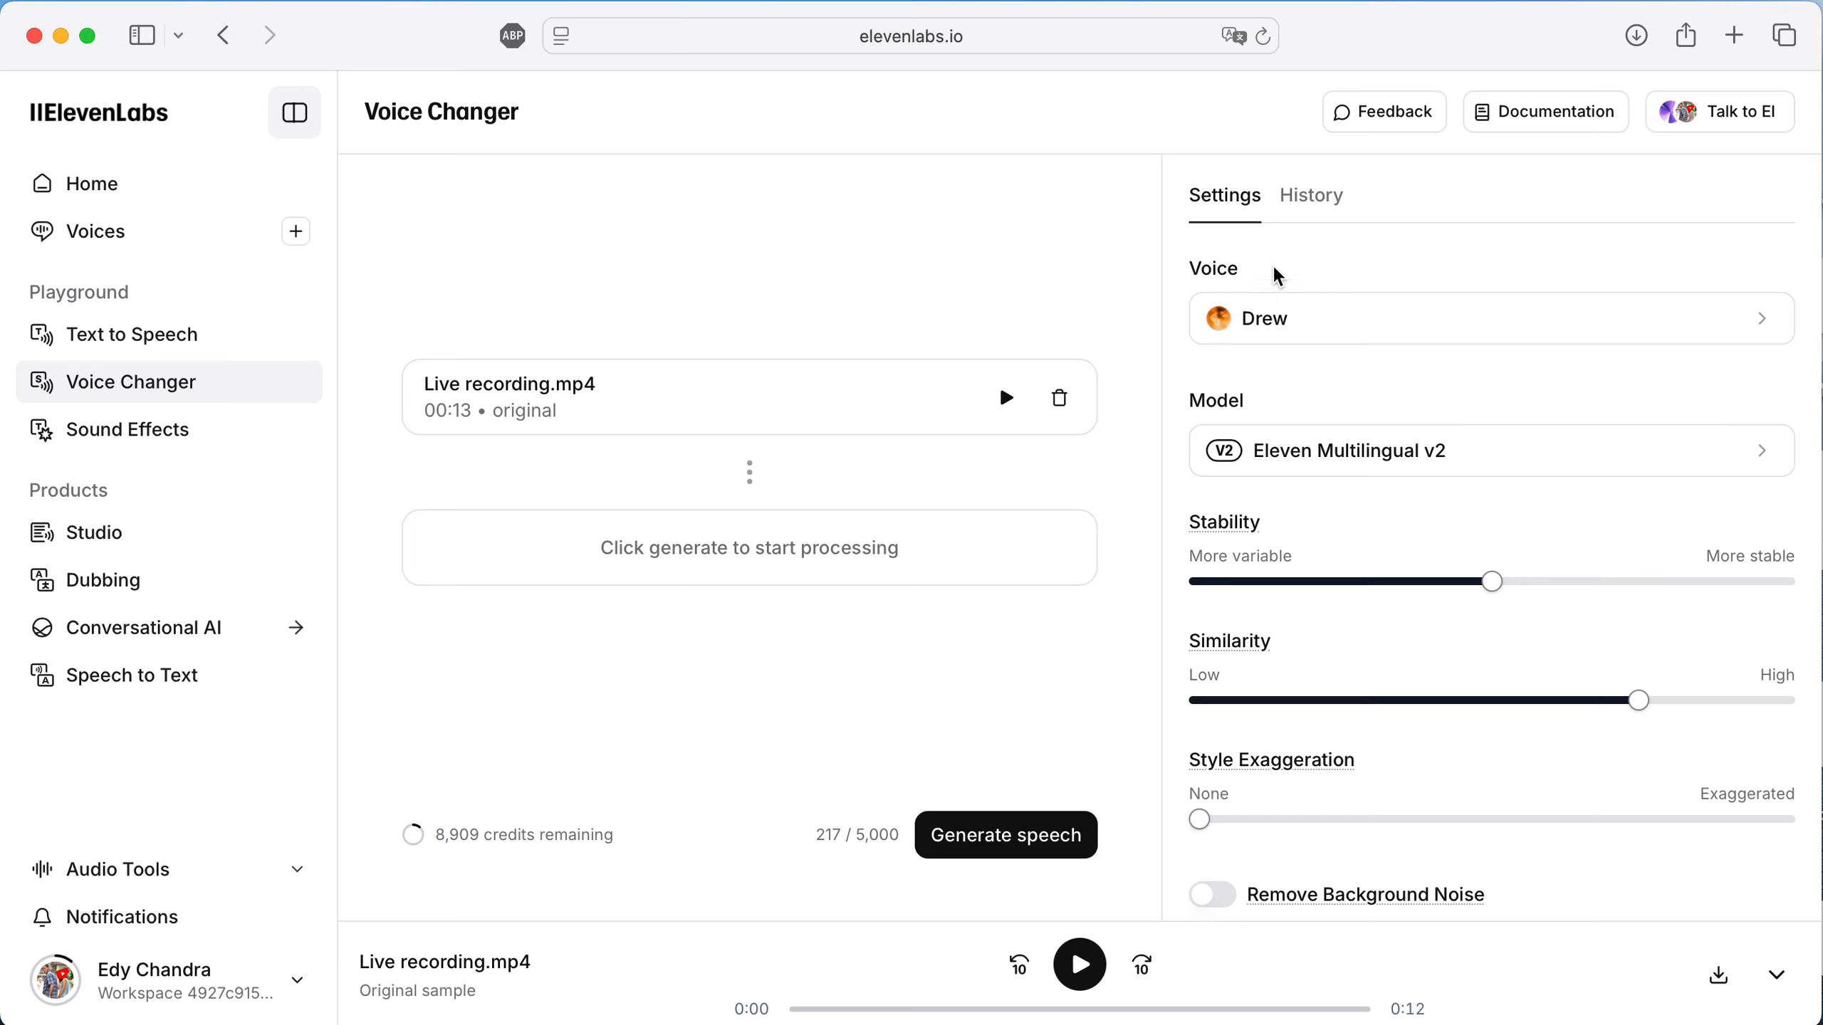
# - Open the voice selection and preview the recently used Drew and Rachel voices
pyautogui.click(1321, 310)
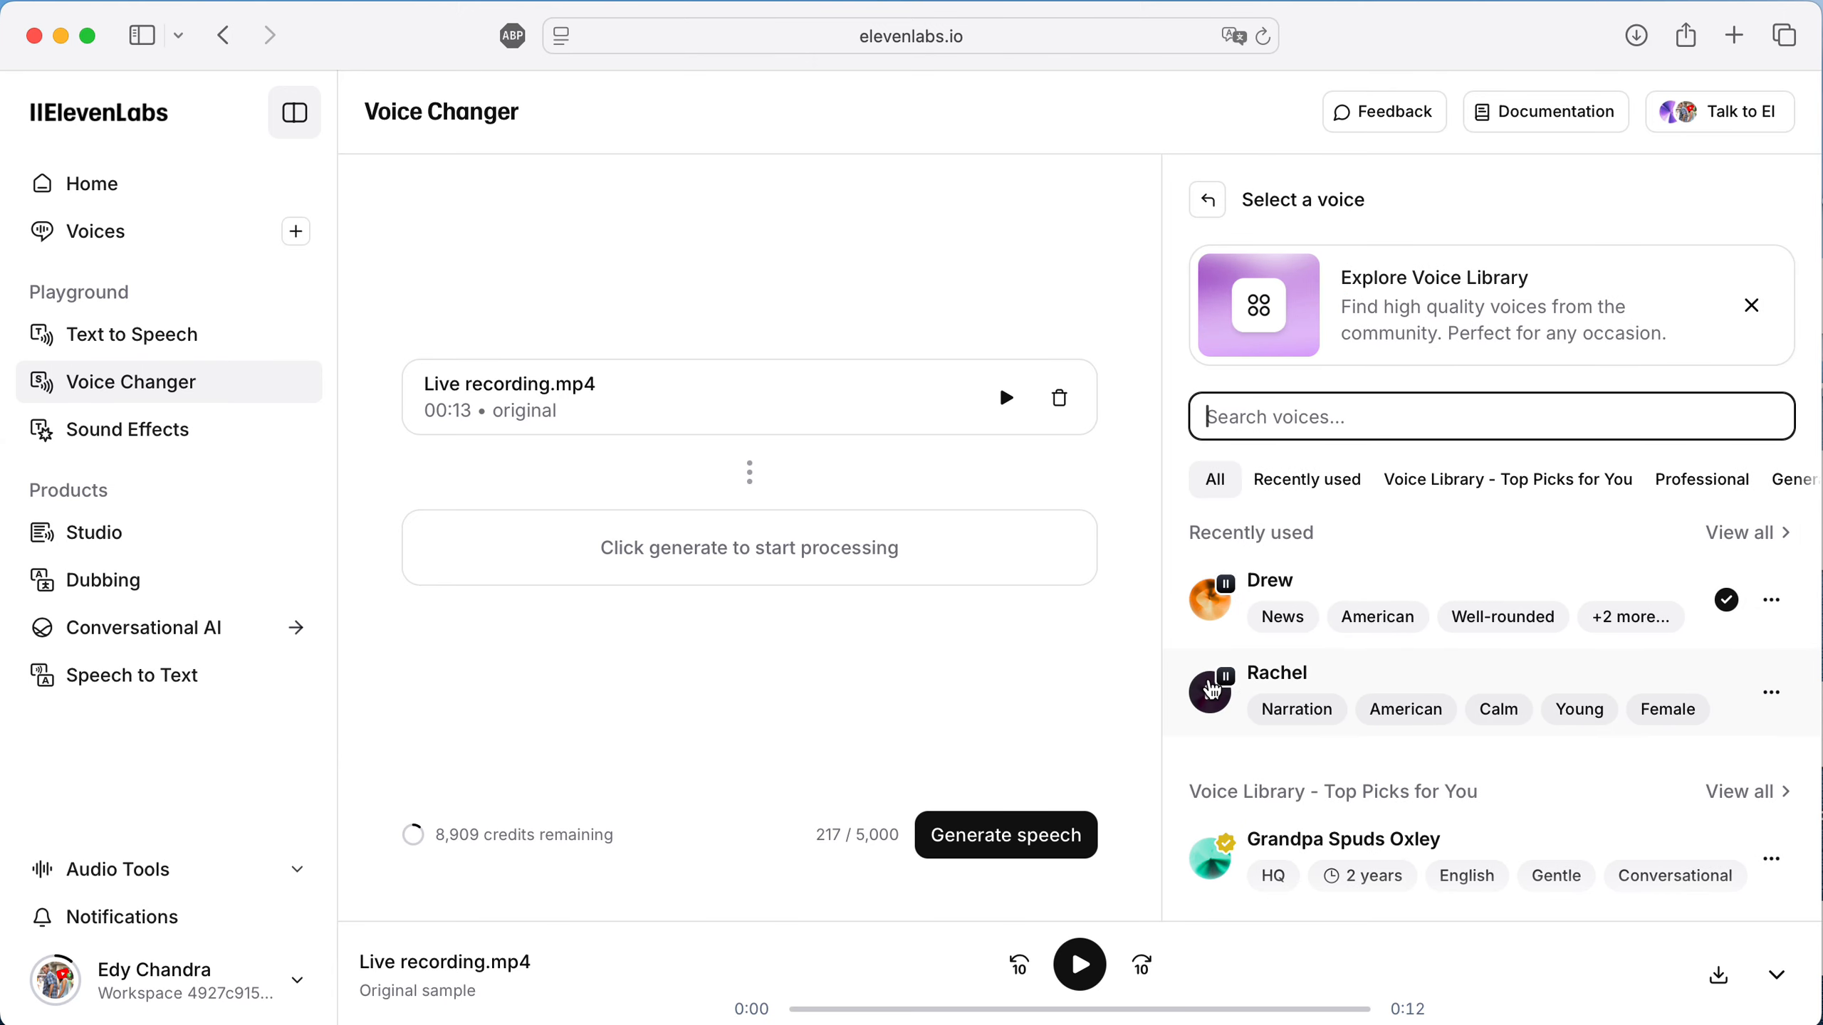
pyautogui.scroll(-3, 1273, 742)
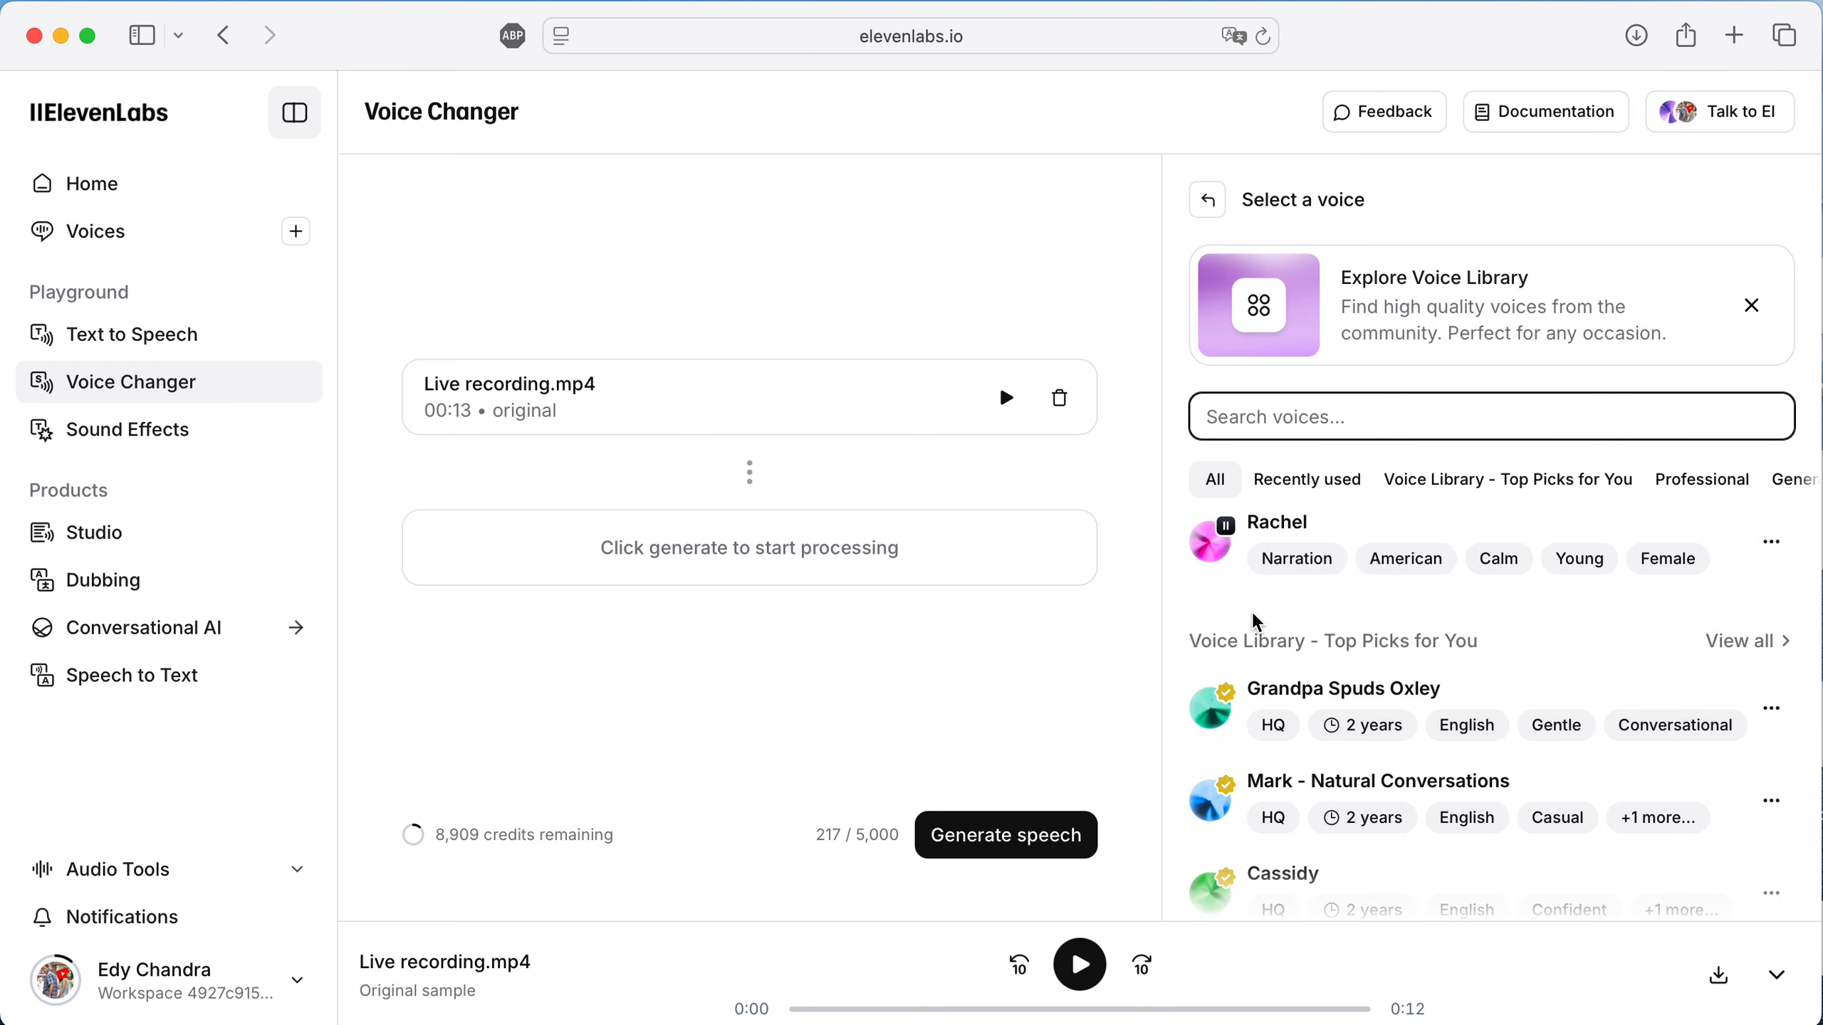
pyautogui.scroll(2, 1212, 545)
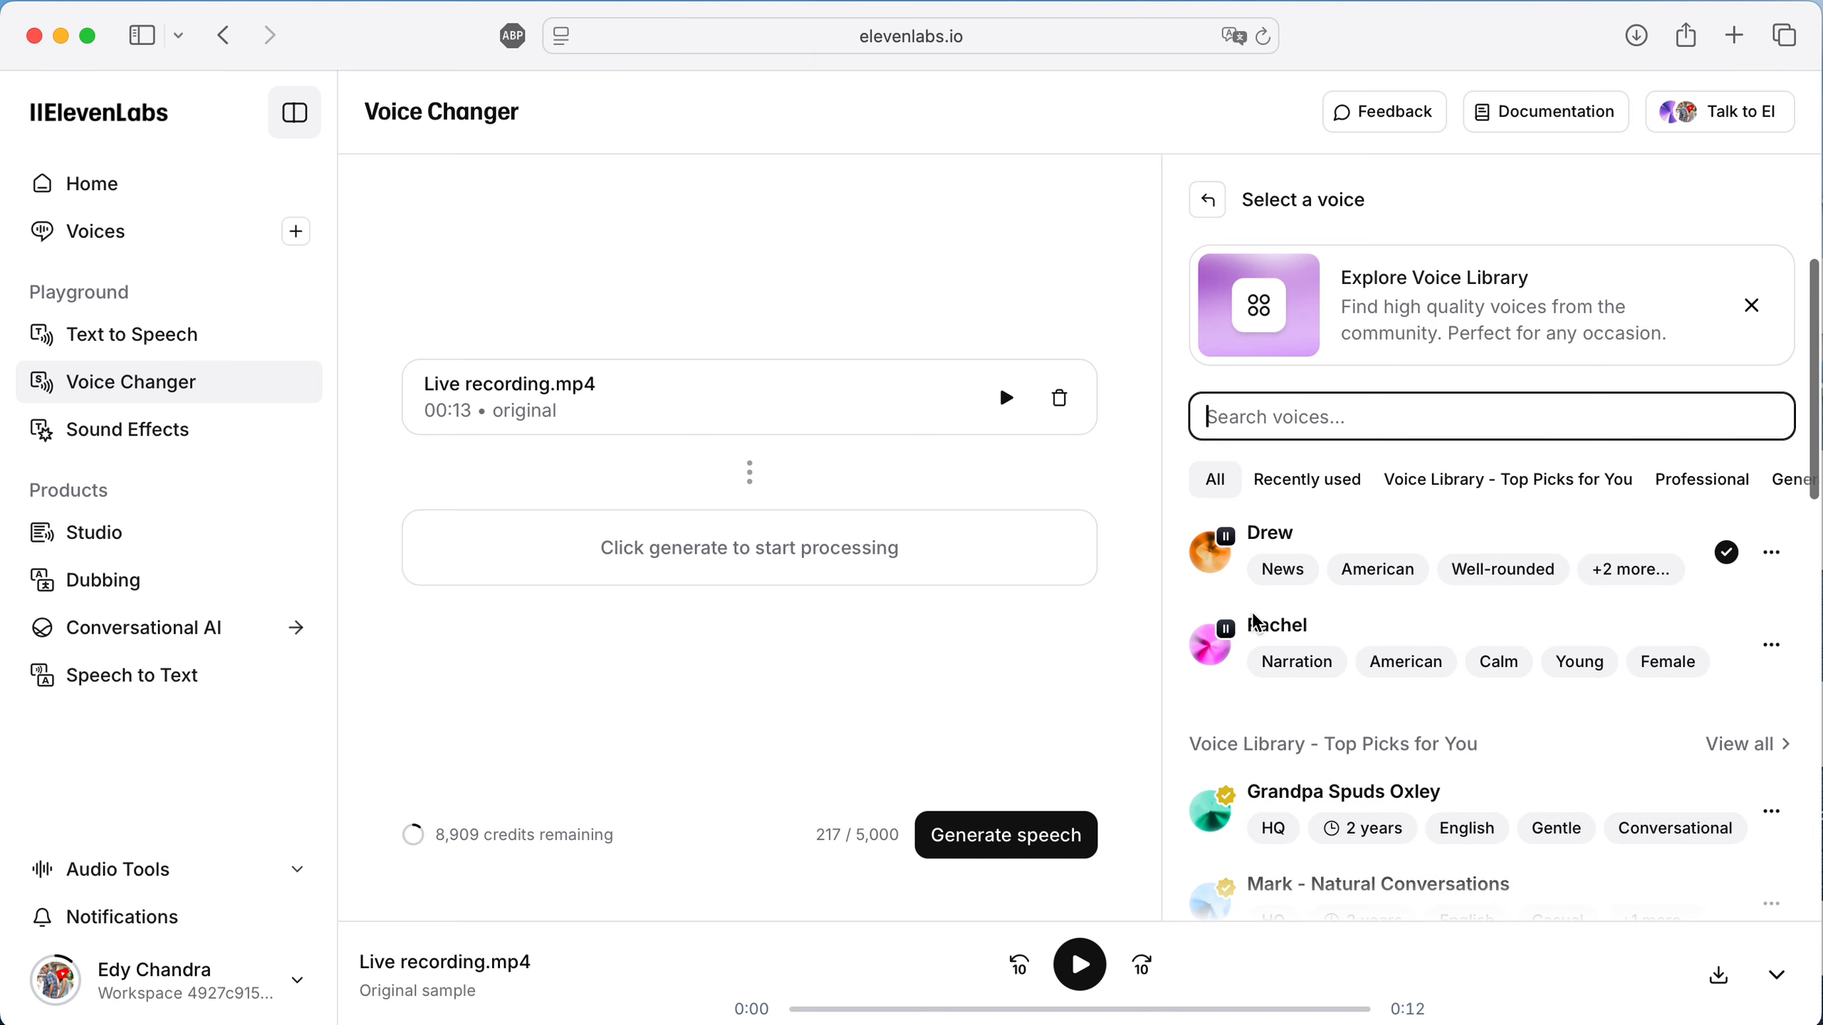
pyautogui.click(1213, 556)
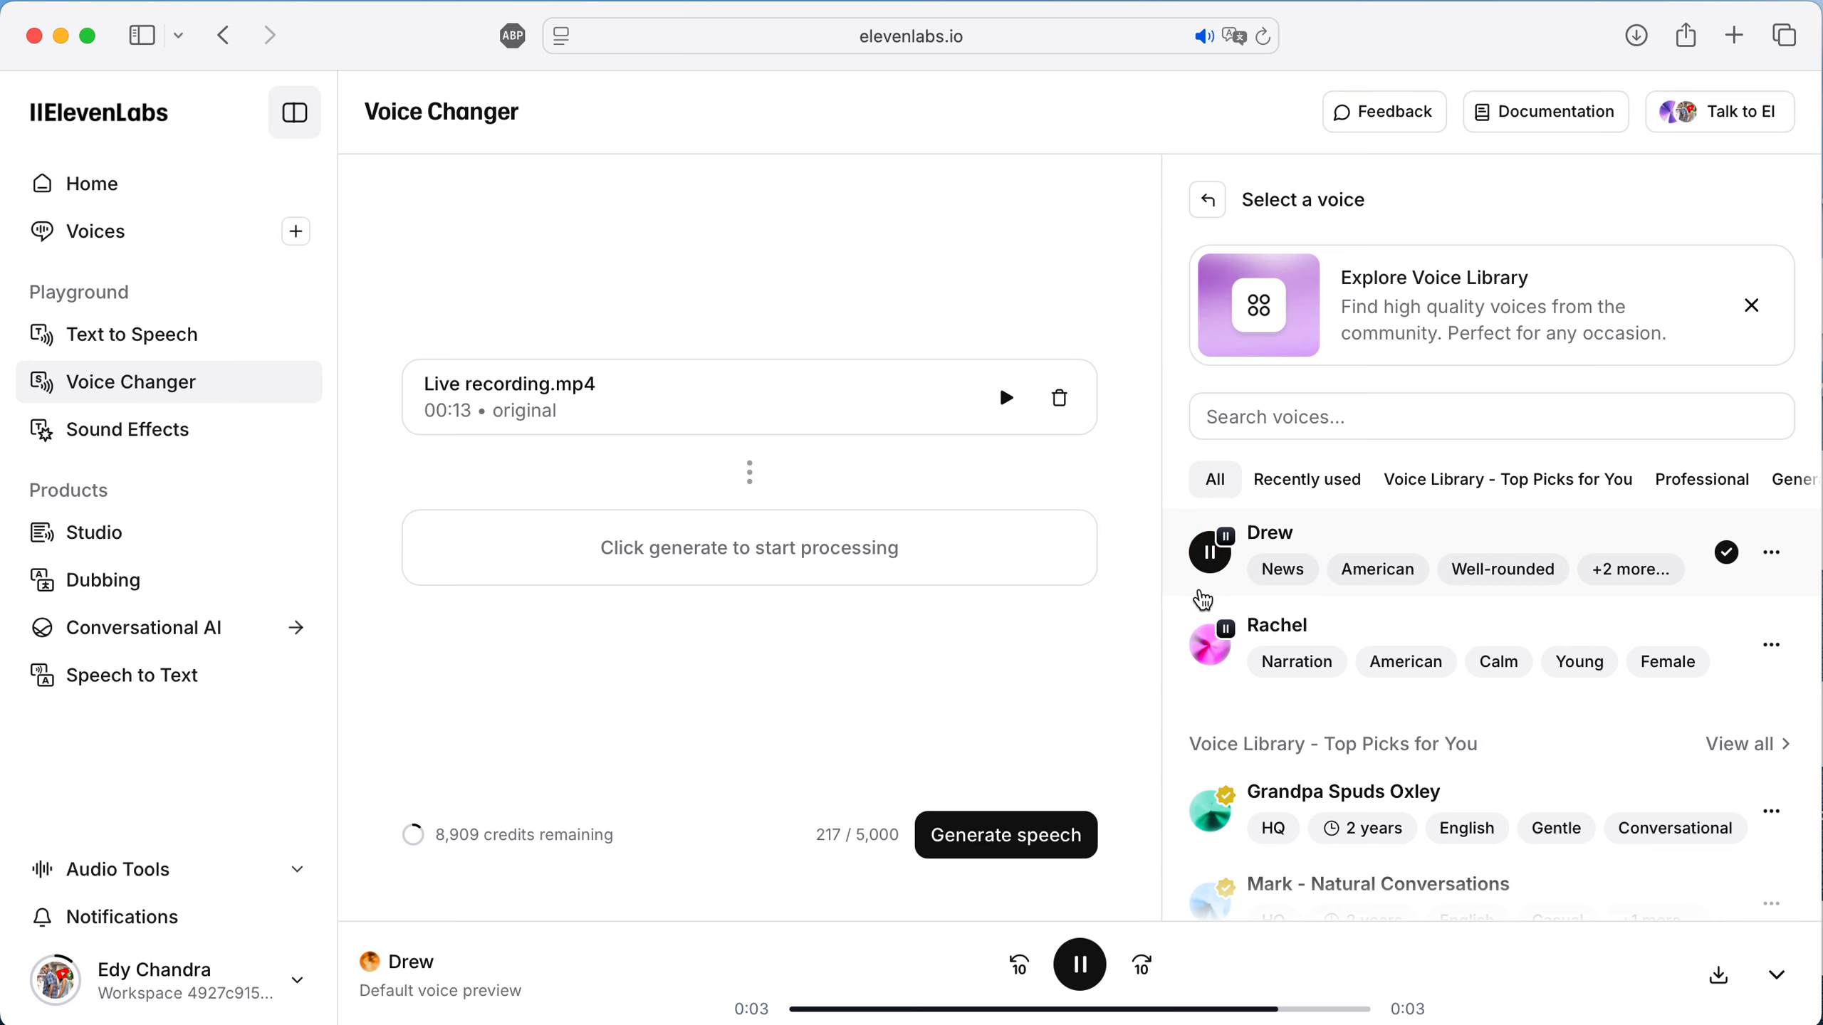
pyautogui.click(1211, 647)
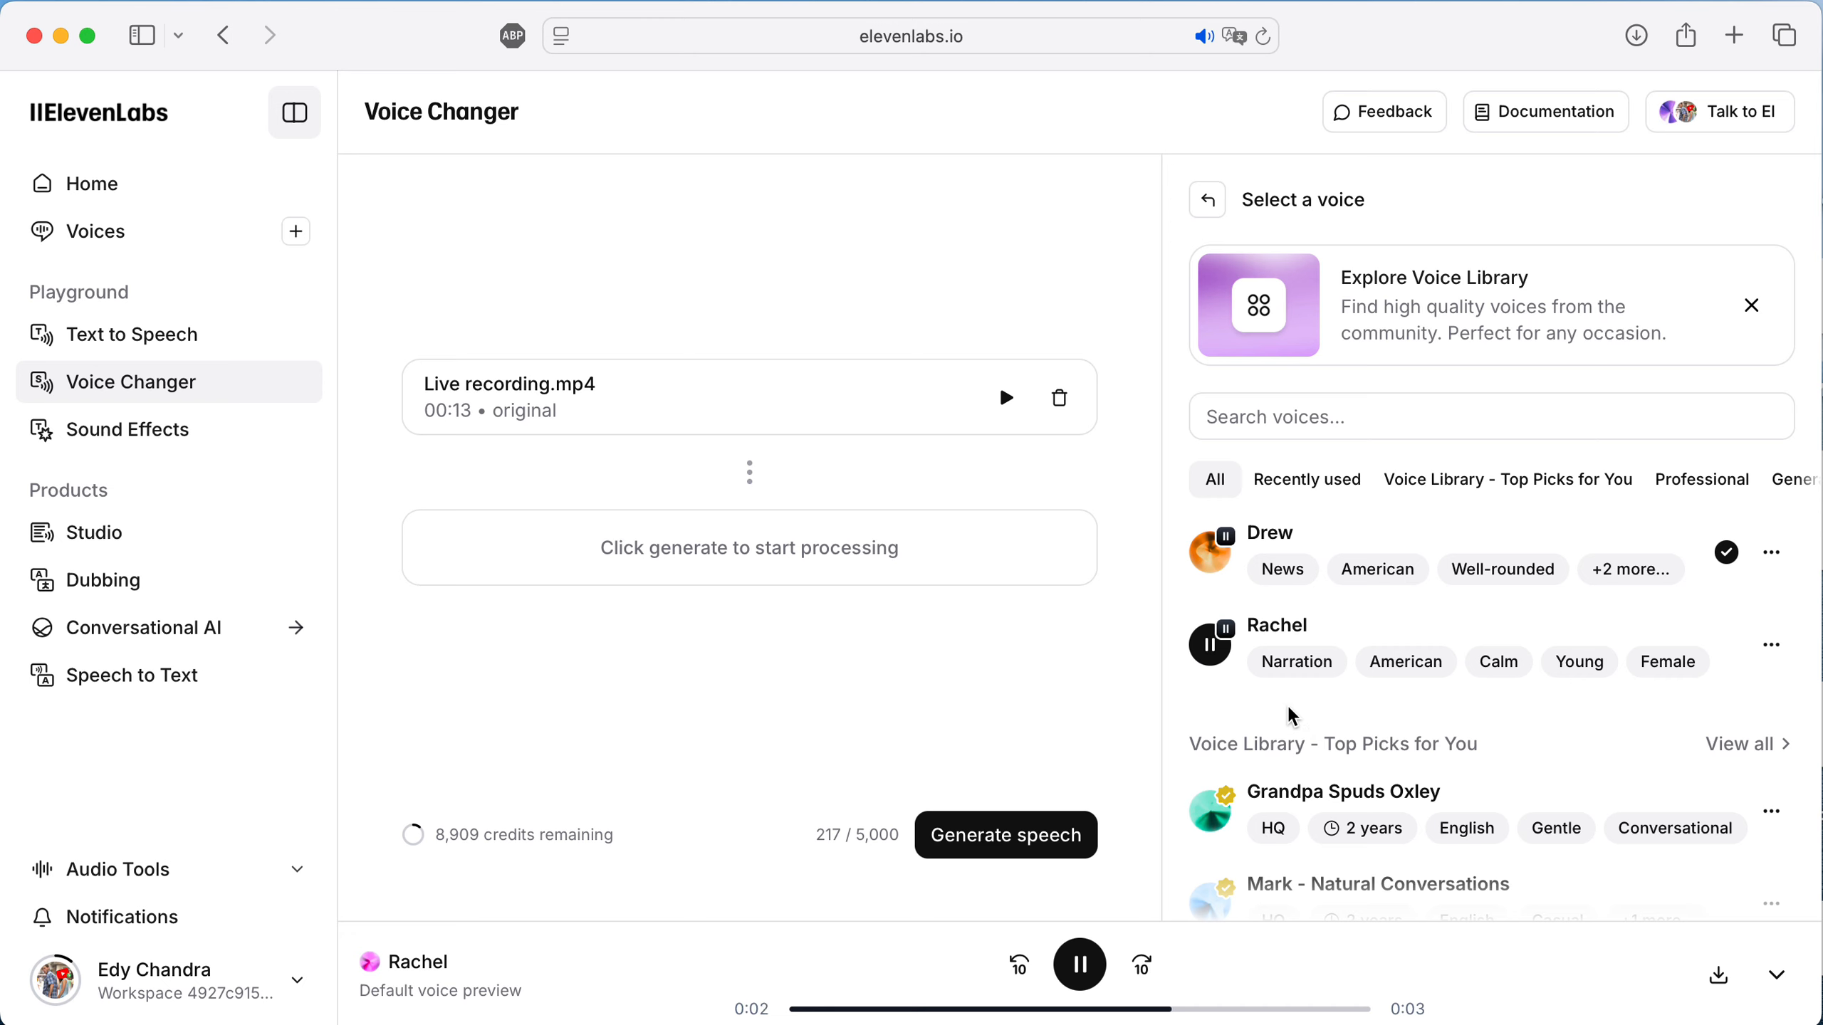
# - Preview the Voice Library top picks Grandpa Spuds Oxley, Mark - Natural Conversations and Cassidy
pyautogui.scroll(-3, 1289, 707)
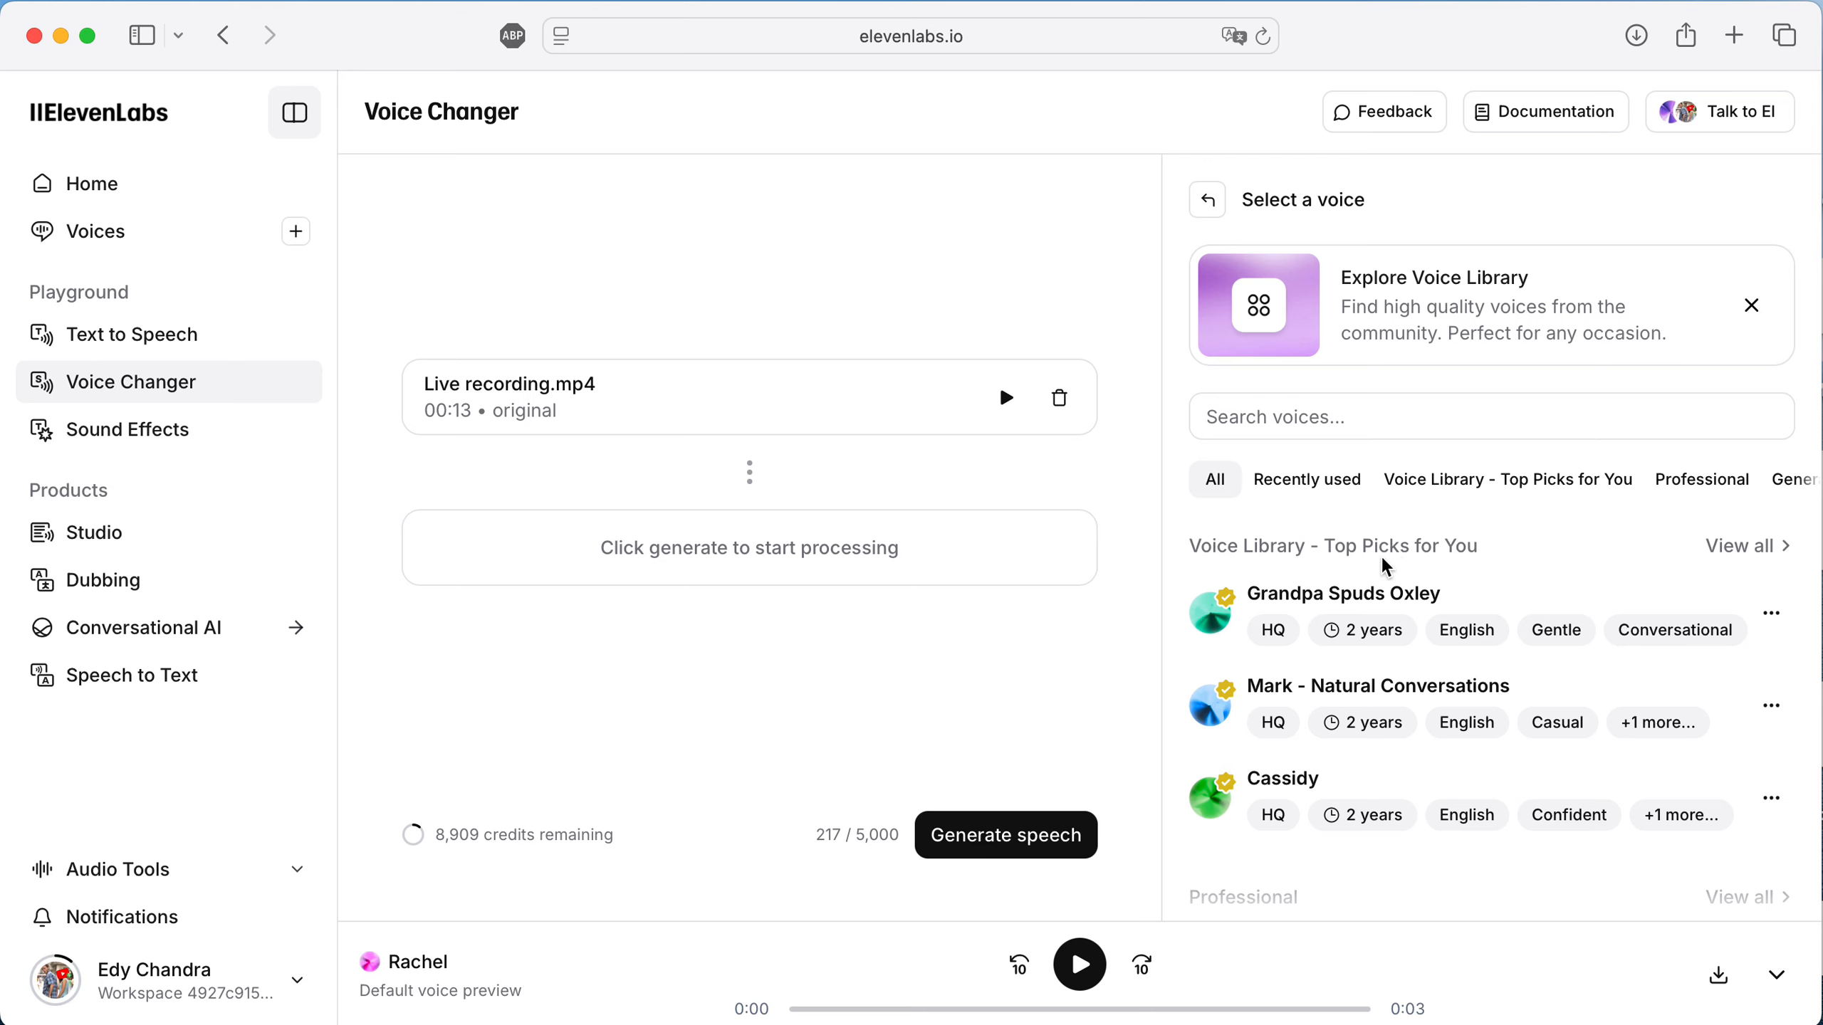
pyautogui.click(1215, 618)
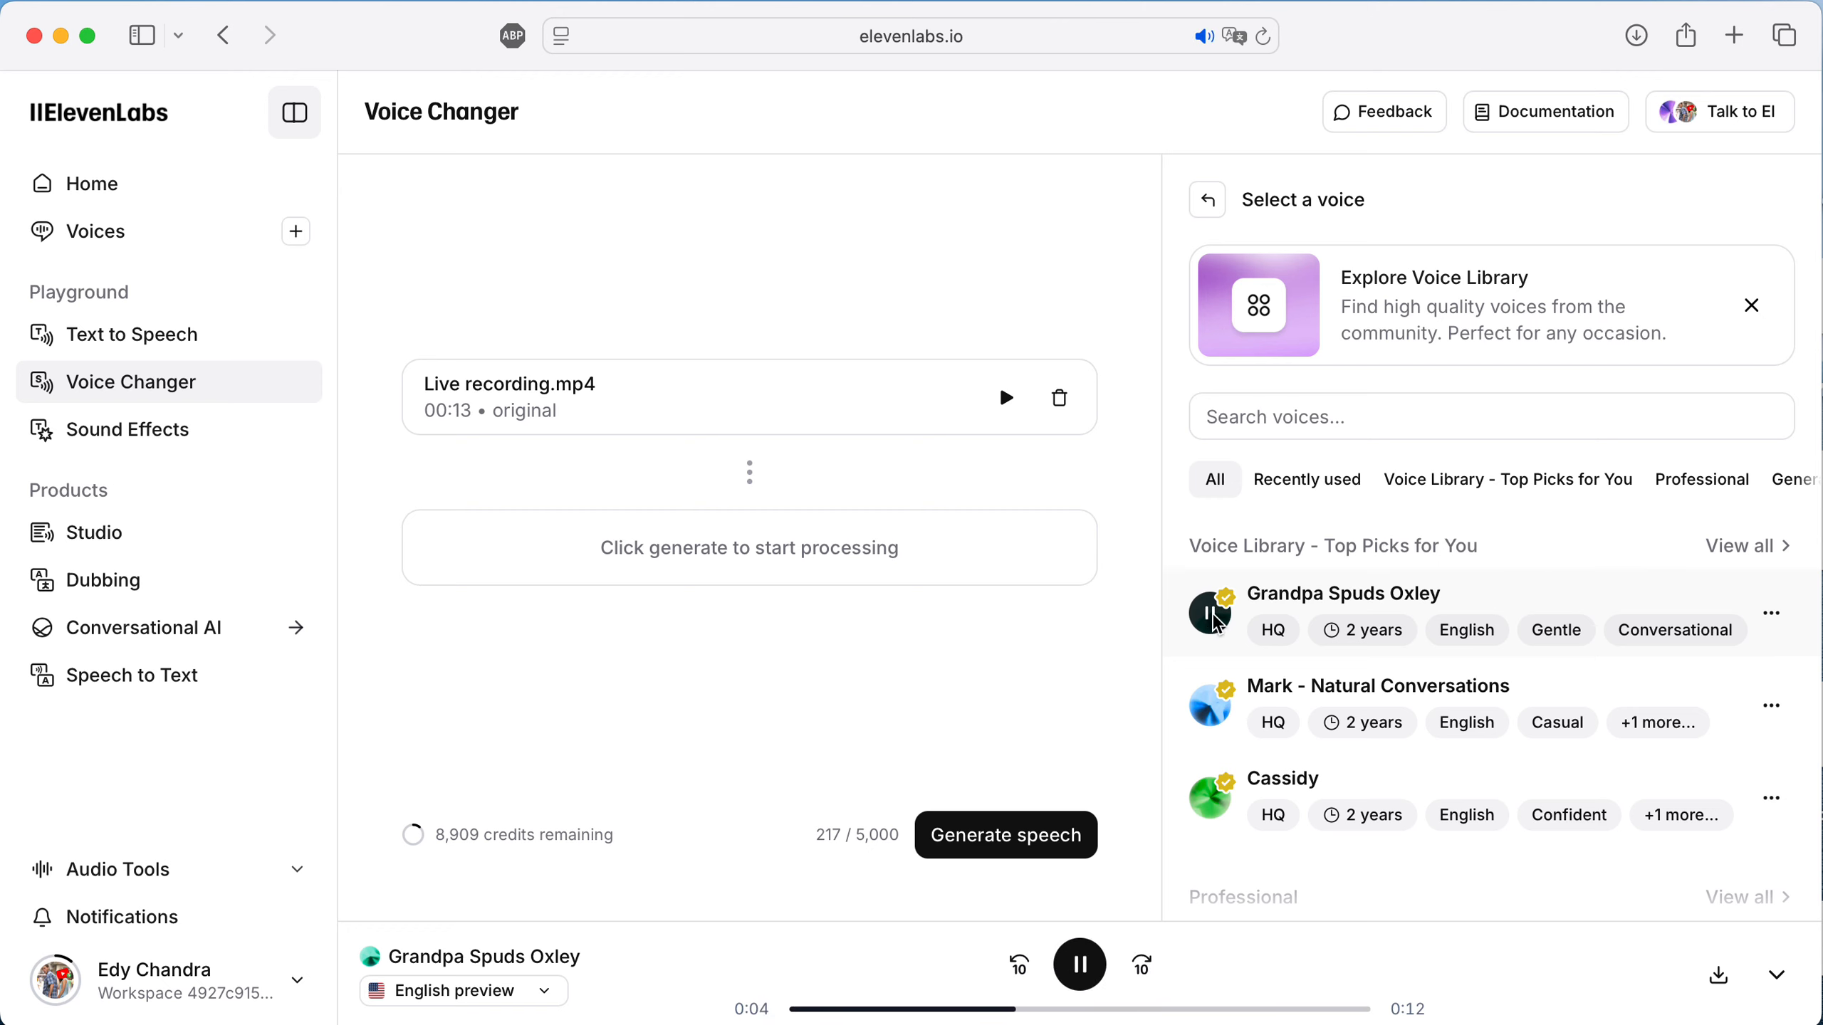
pyautogui.moveTo(1232, 681)
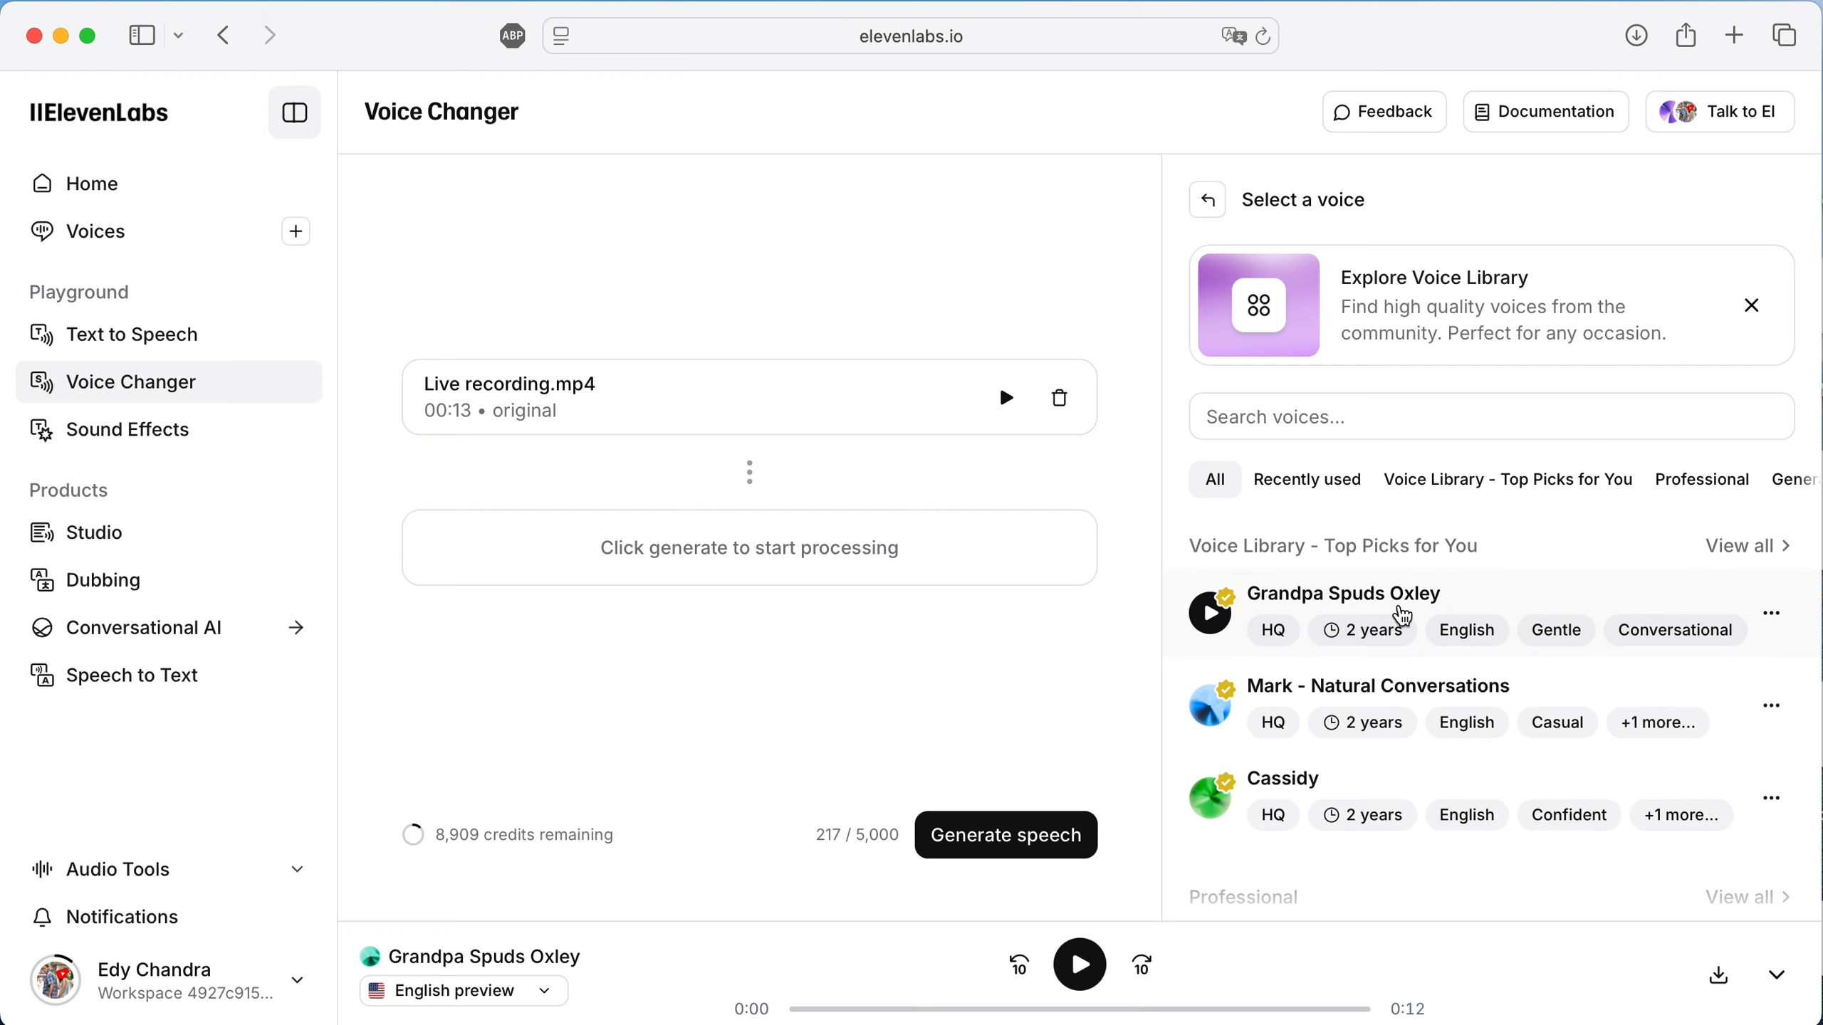
pyautogui.click(1220, 718)
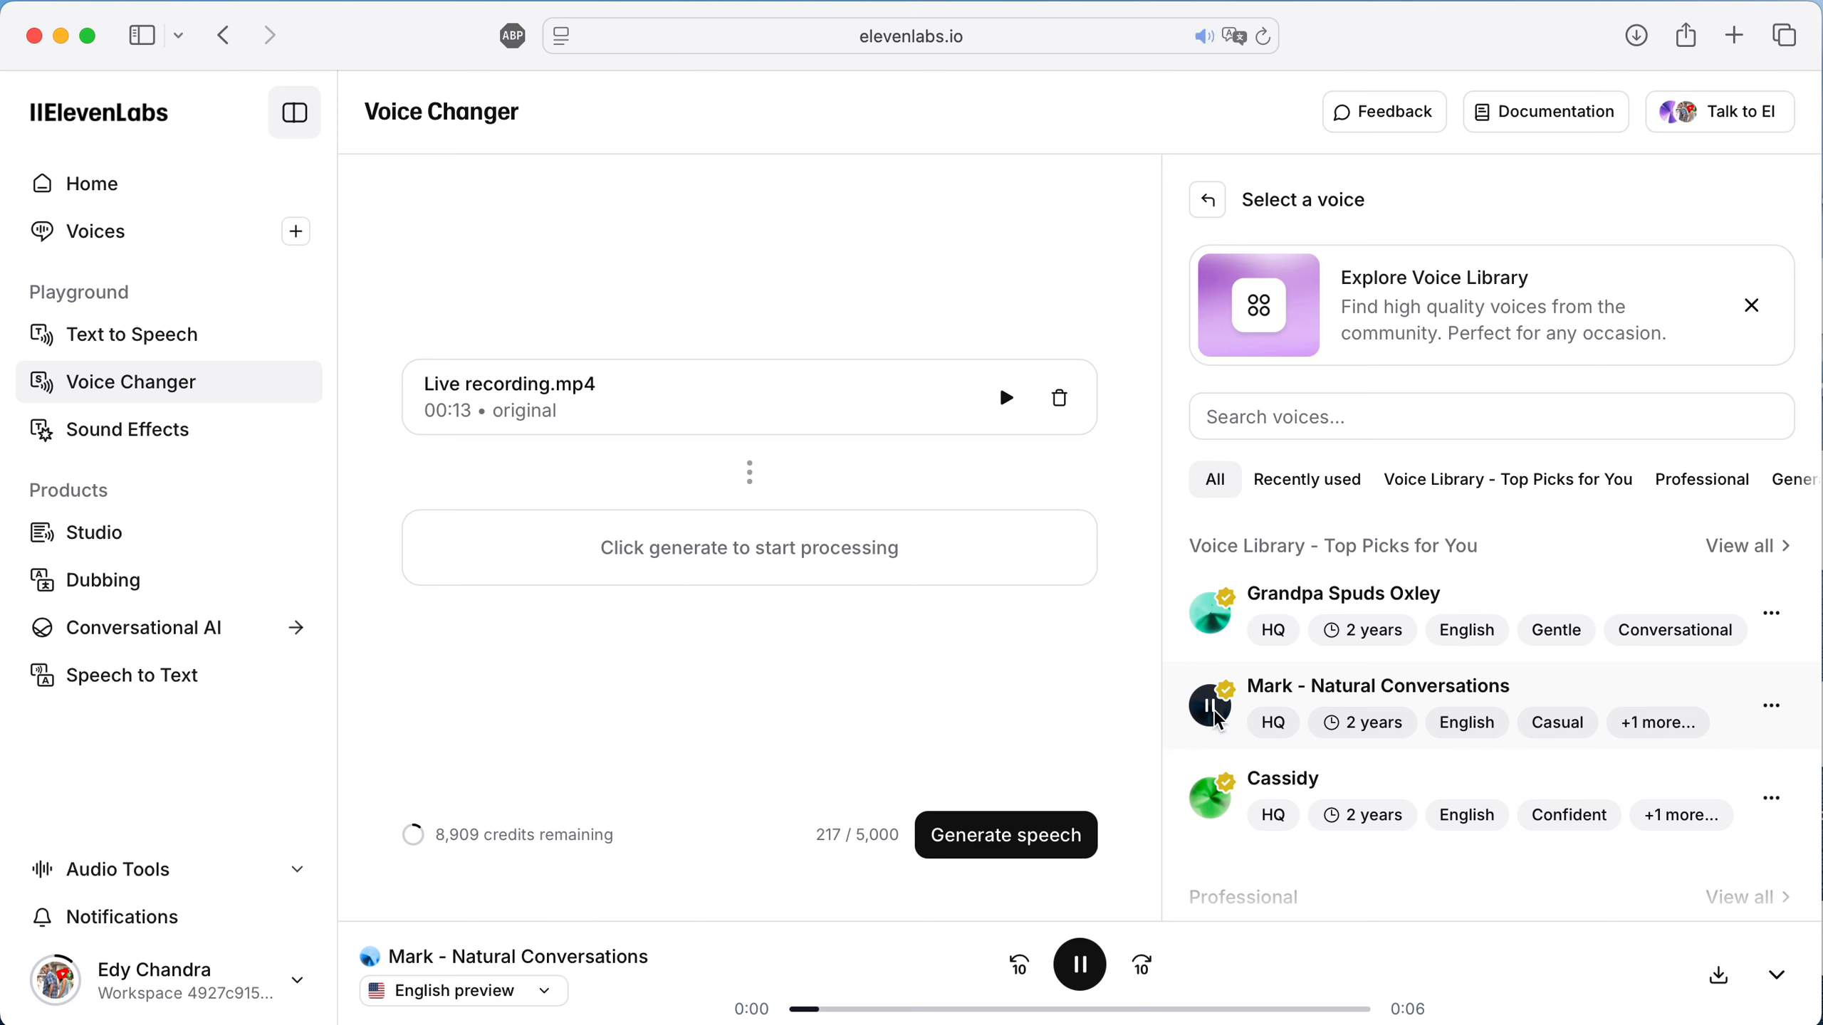
pyautogui.press('XF86AudioRaiseVolume')
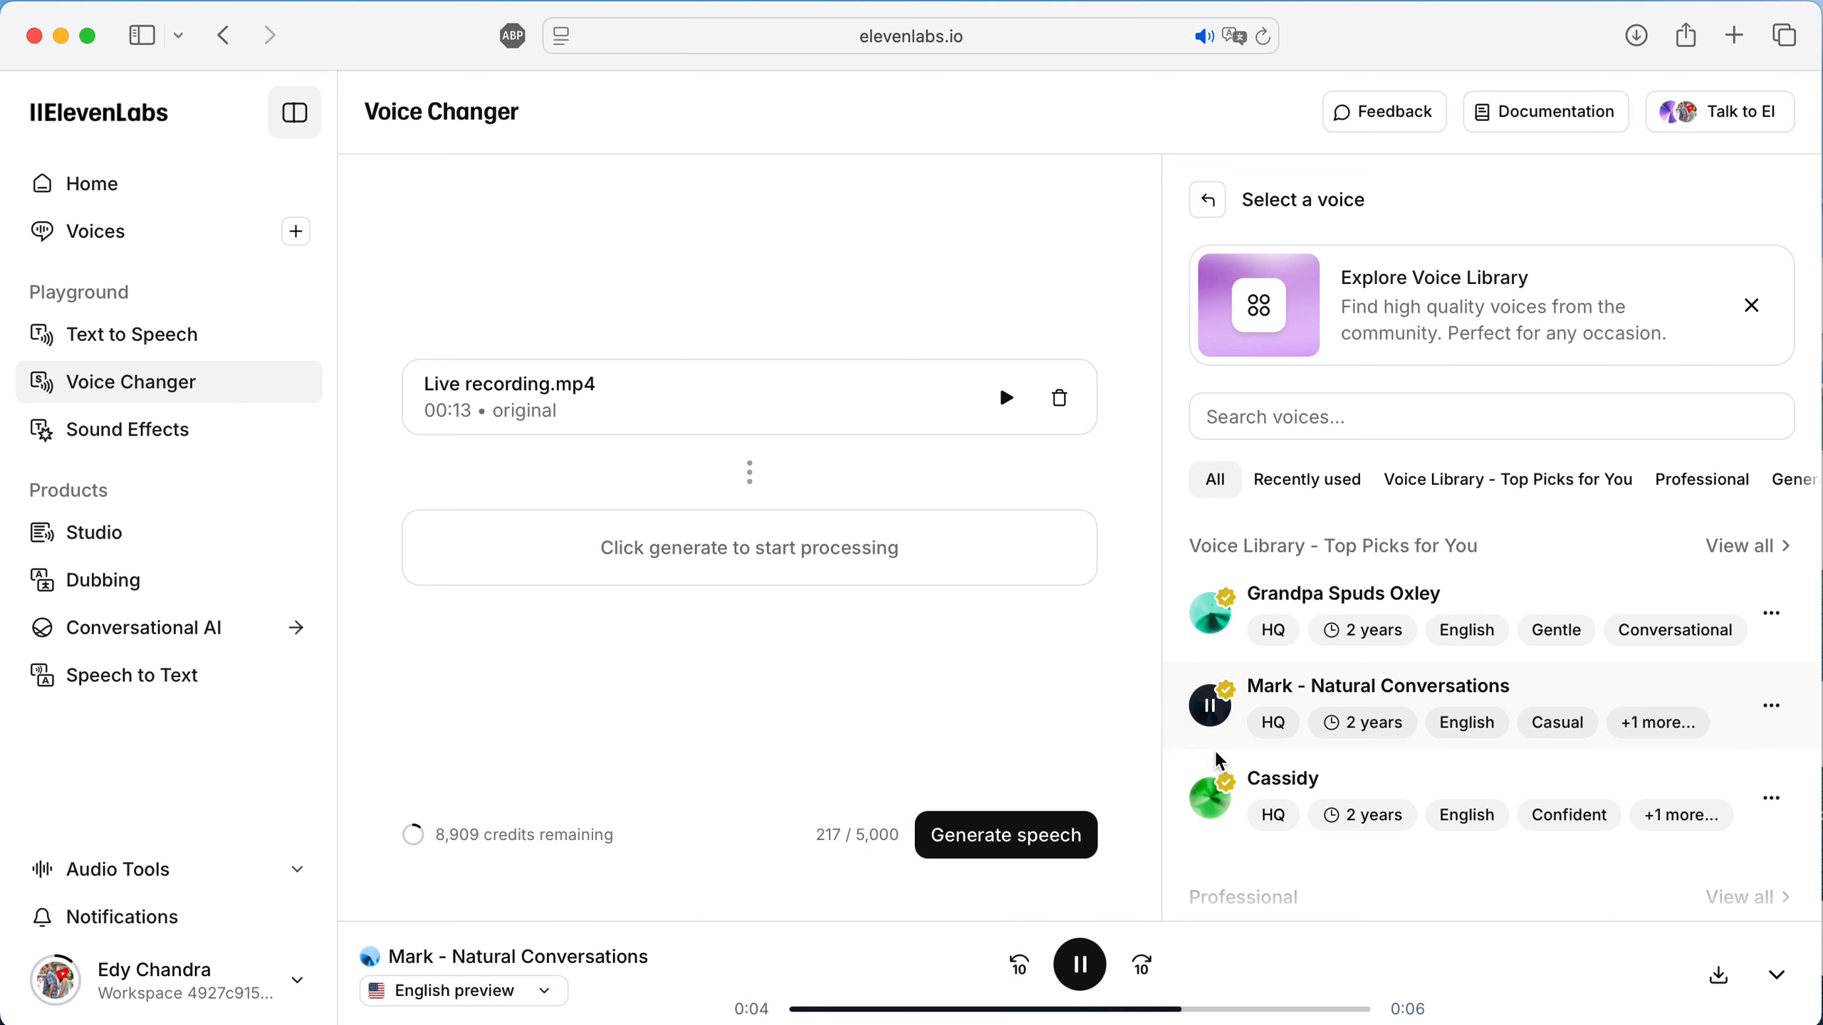
pyautogui.click(1213, 804)
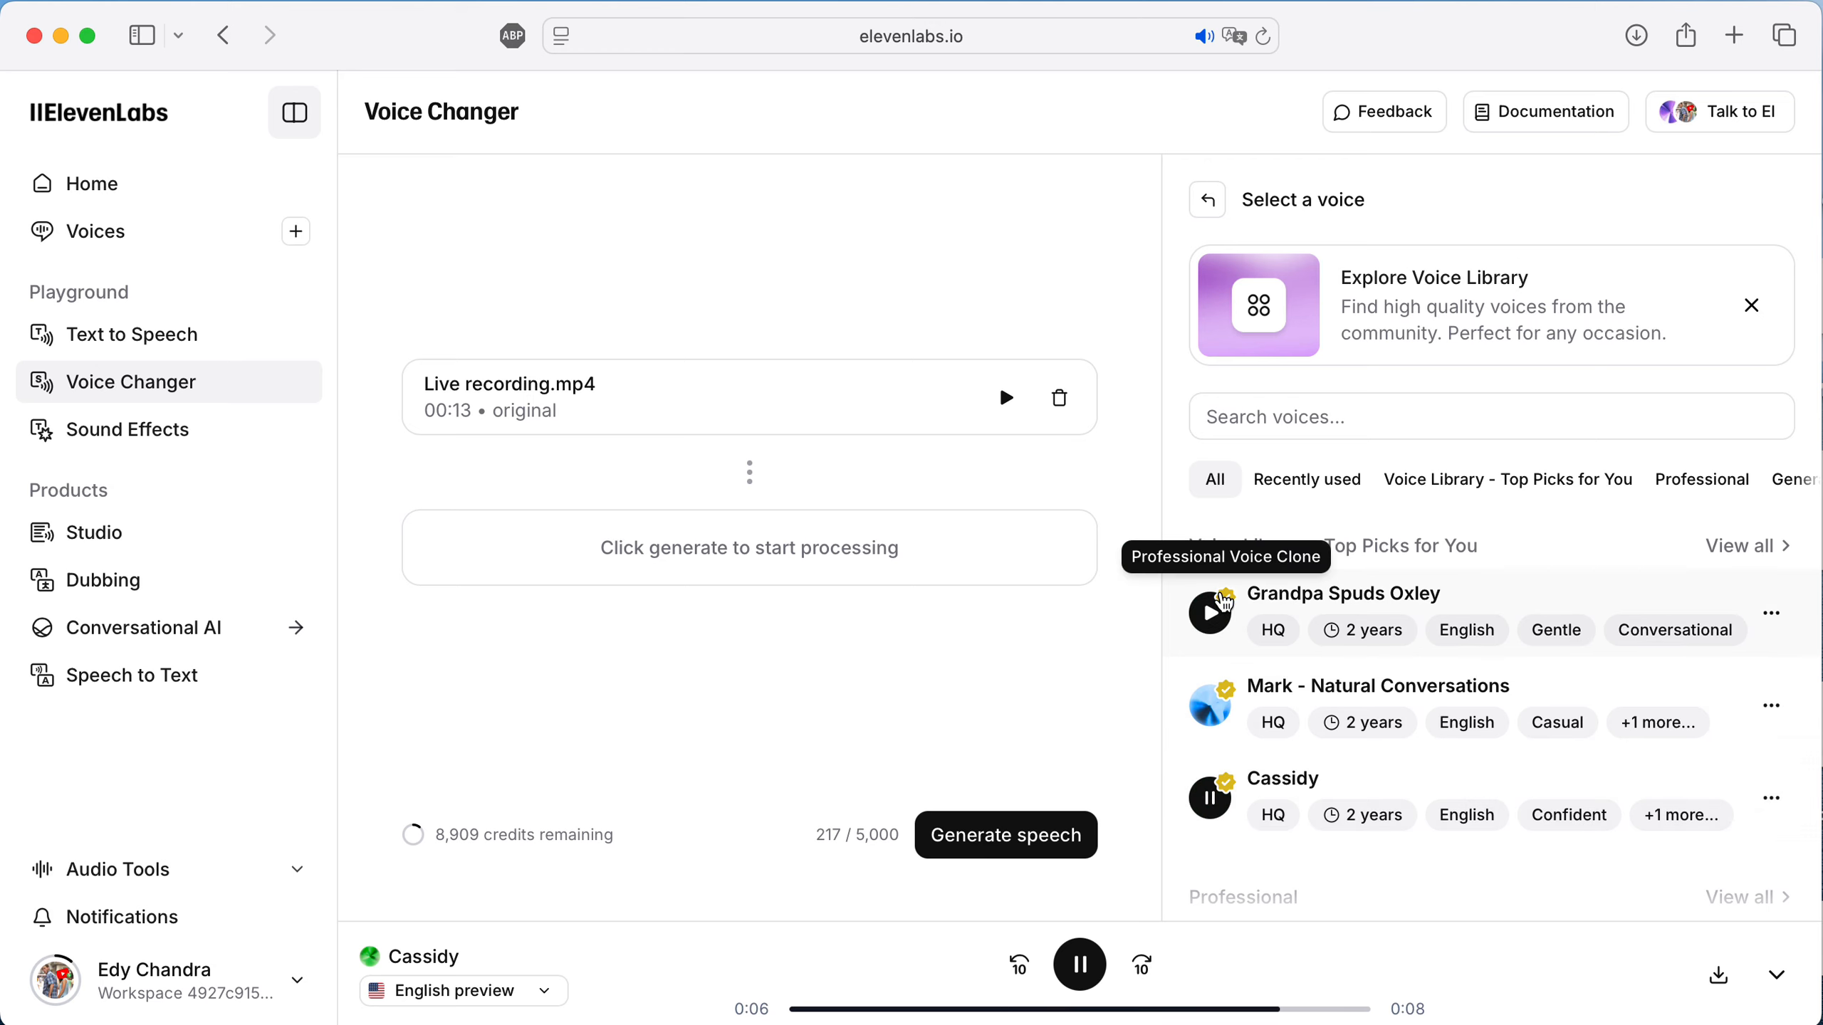
pyautogui.moveTo(1301, 638)
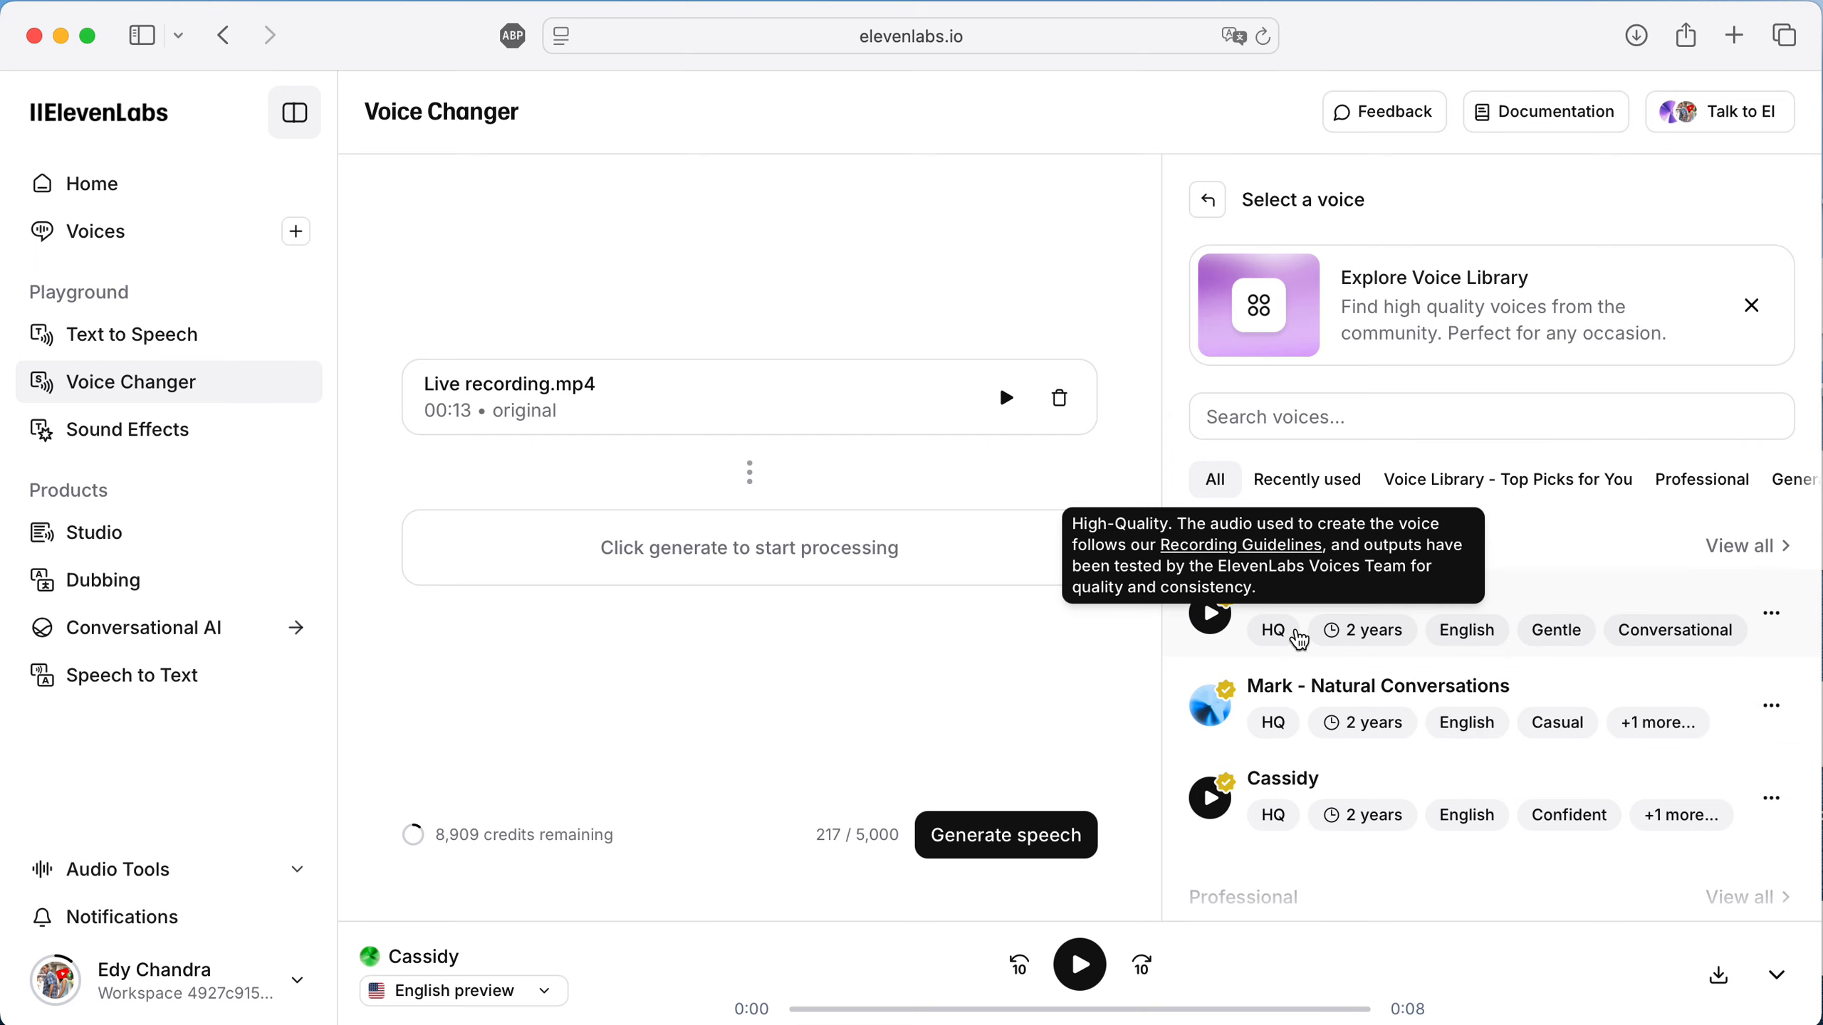
# - Choose Rachel as the target voice and Eleven Multilingual v2 as the conversion model
pyautogui.scroll(3, 1368, 632)
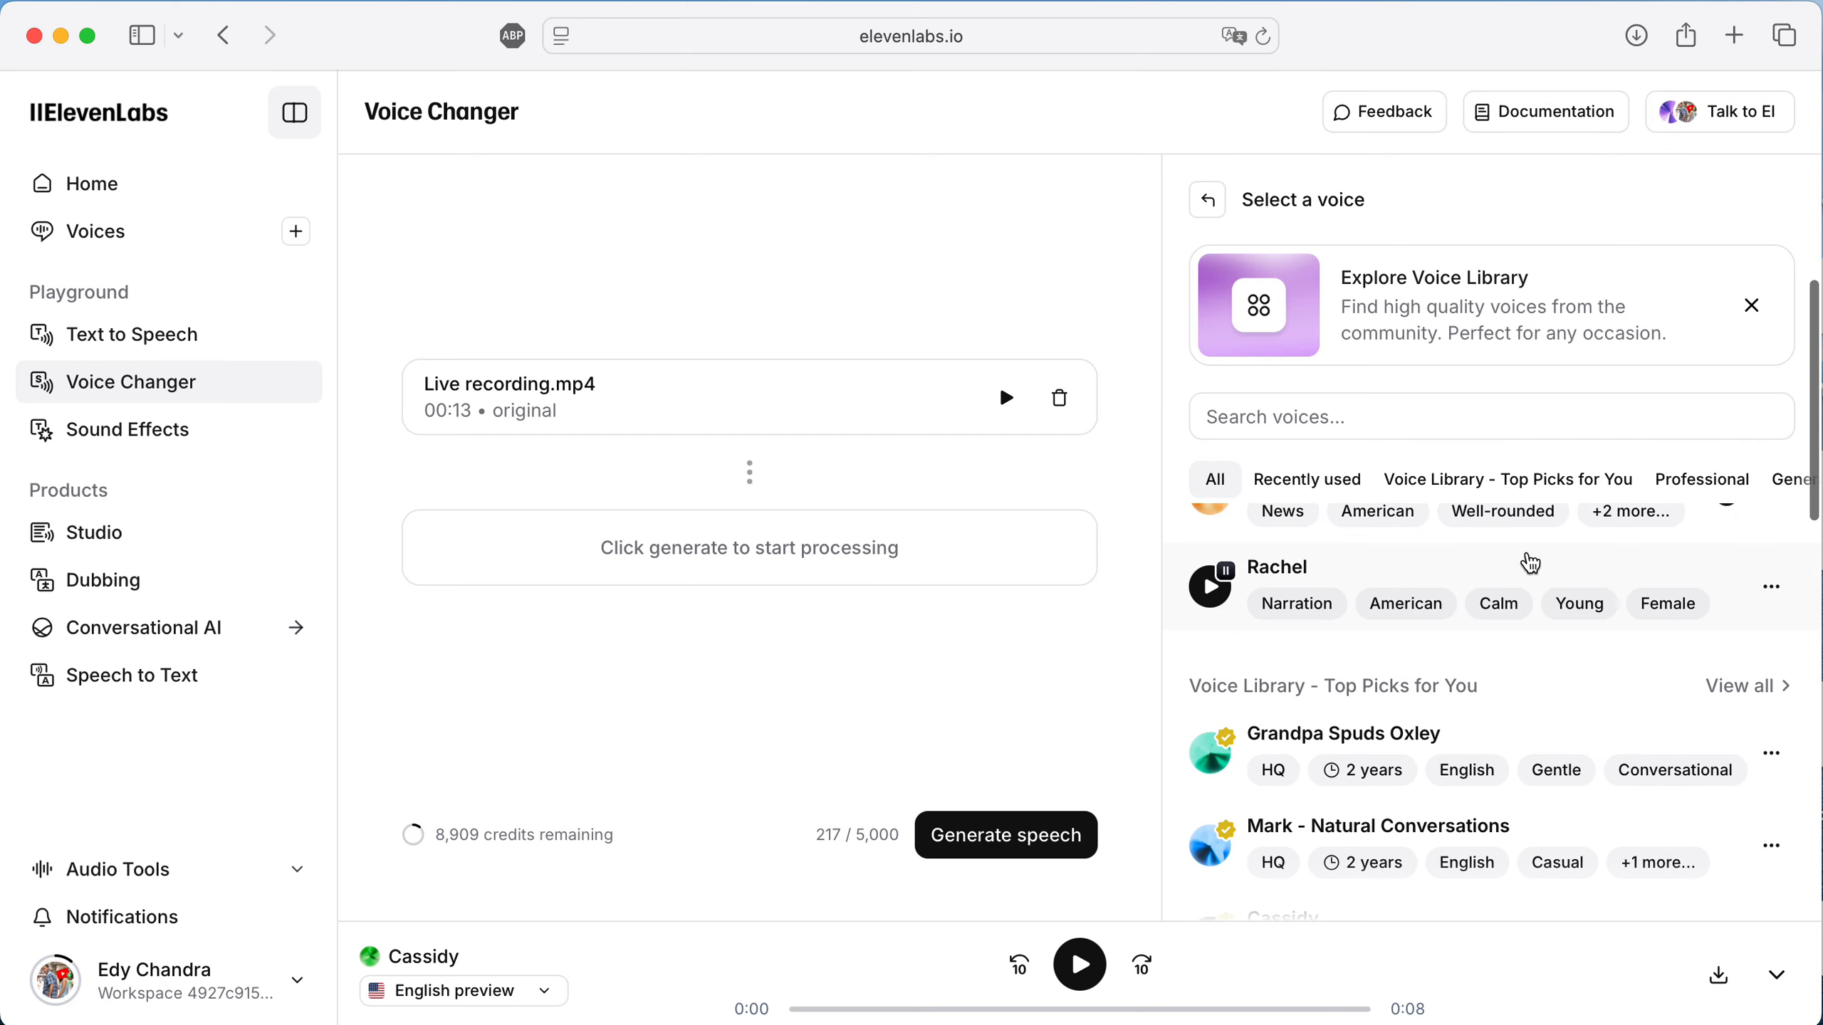
pyautogui.scroll(2, 1379, 610)
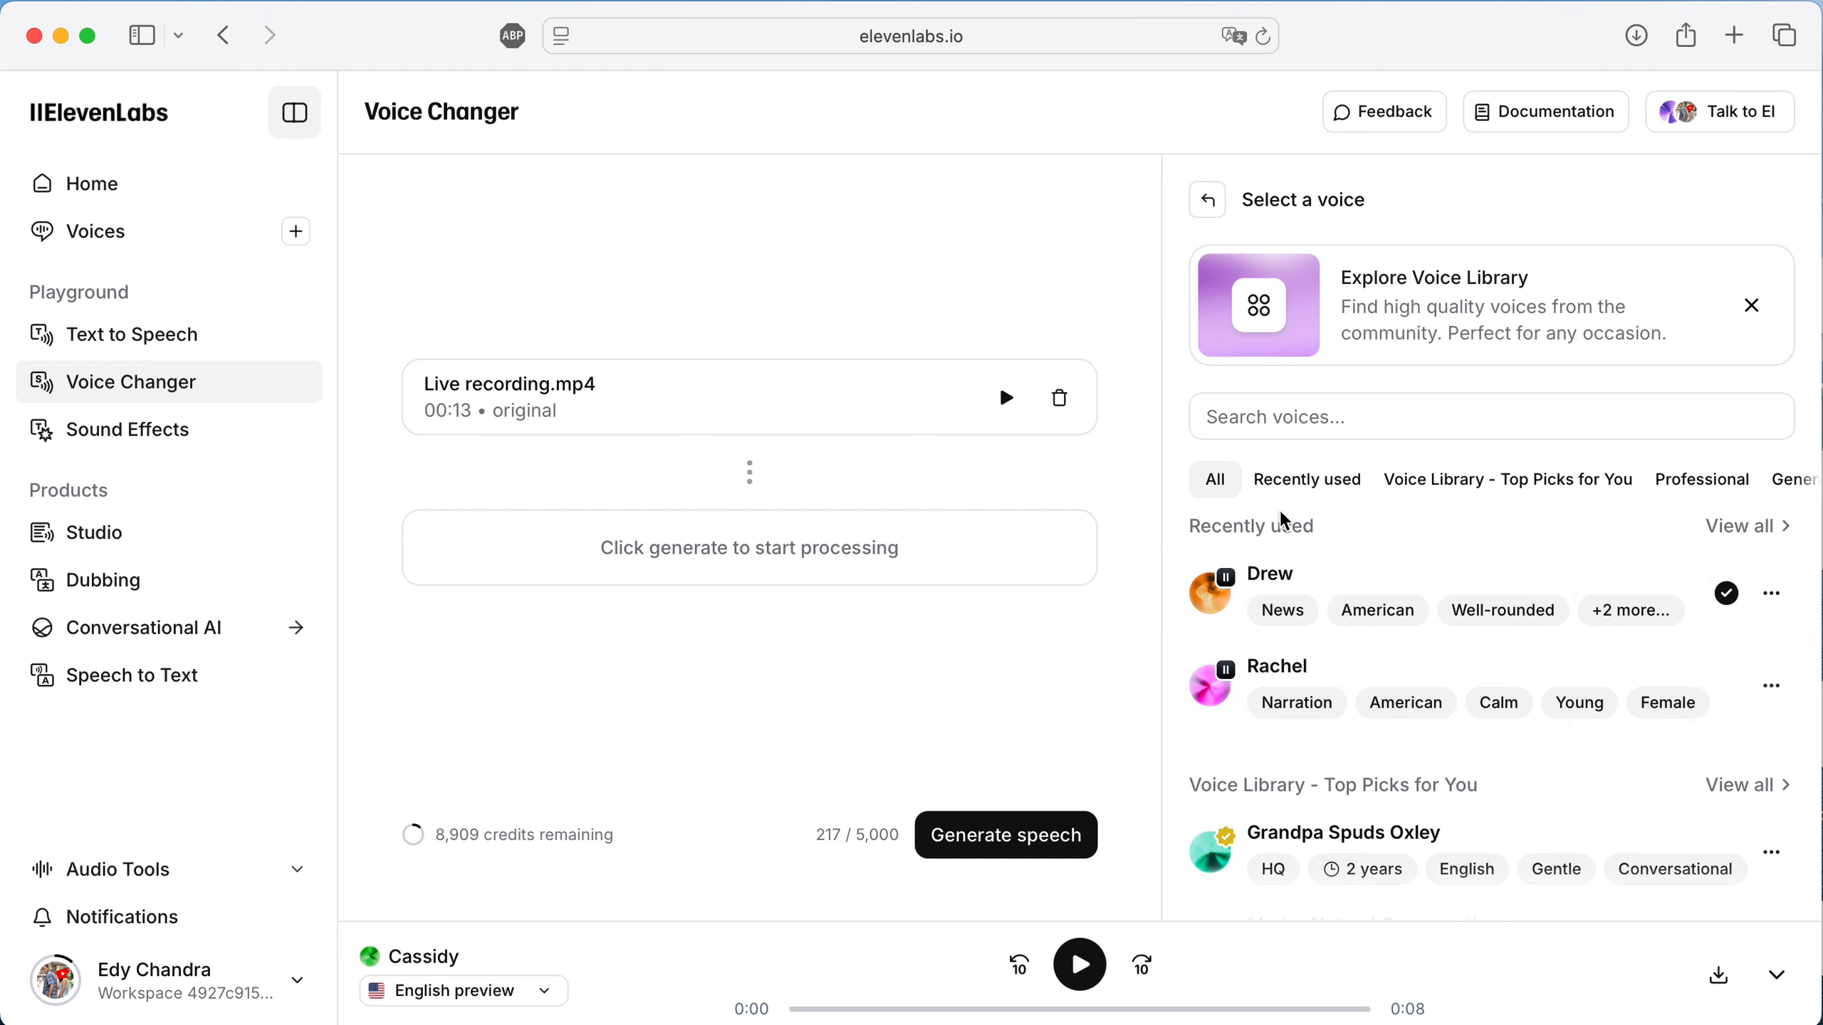
pyautogui.click(1348, 668)
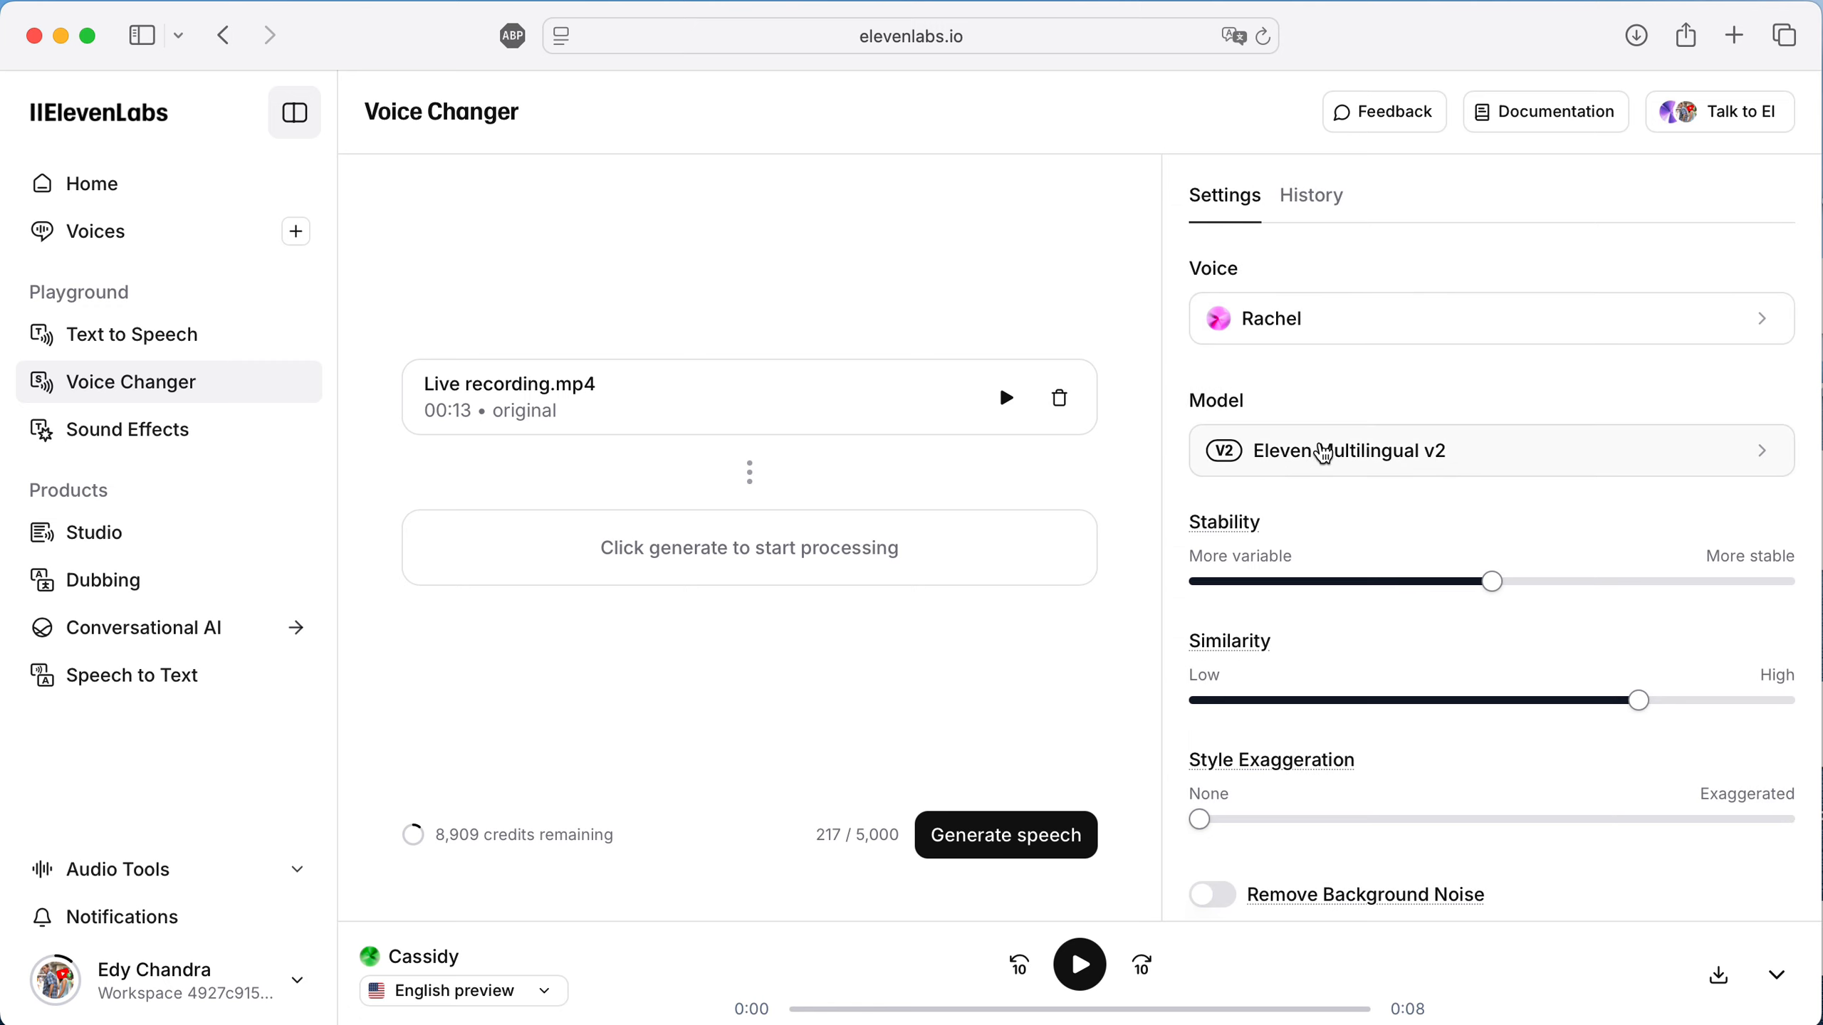
pyautogui.scroll(-2, 1365, 400)
pyautogui.click(1427, 391)
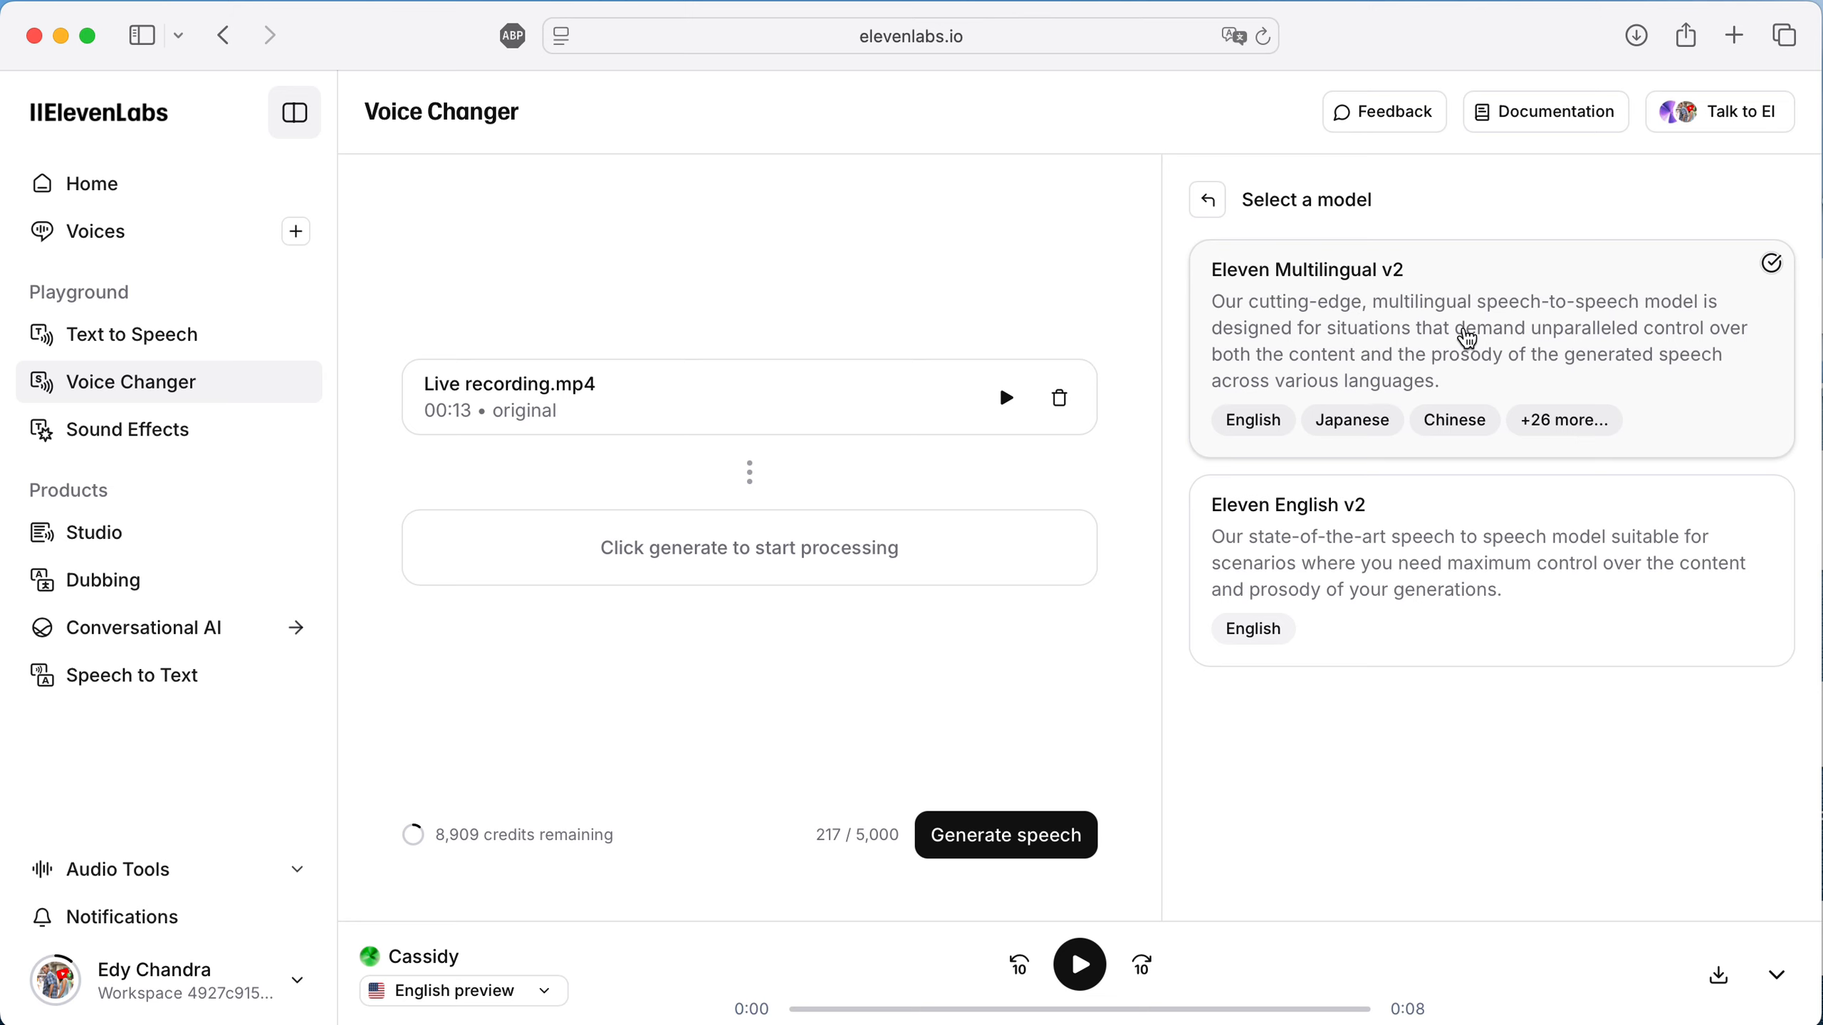
pyautogui.click(1401, 345)
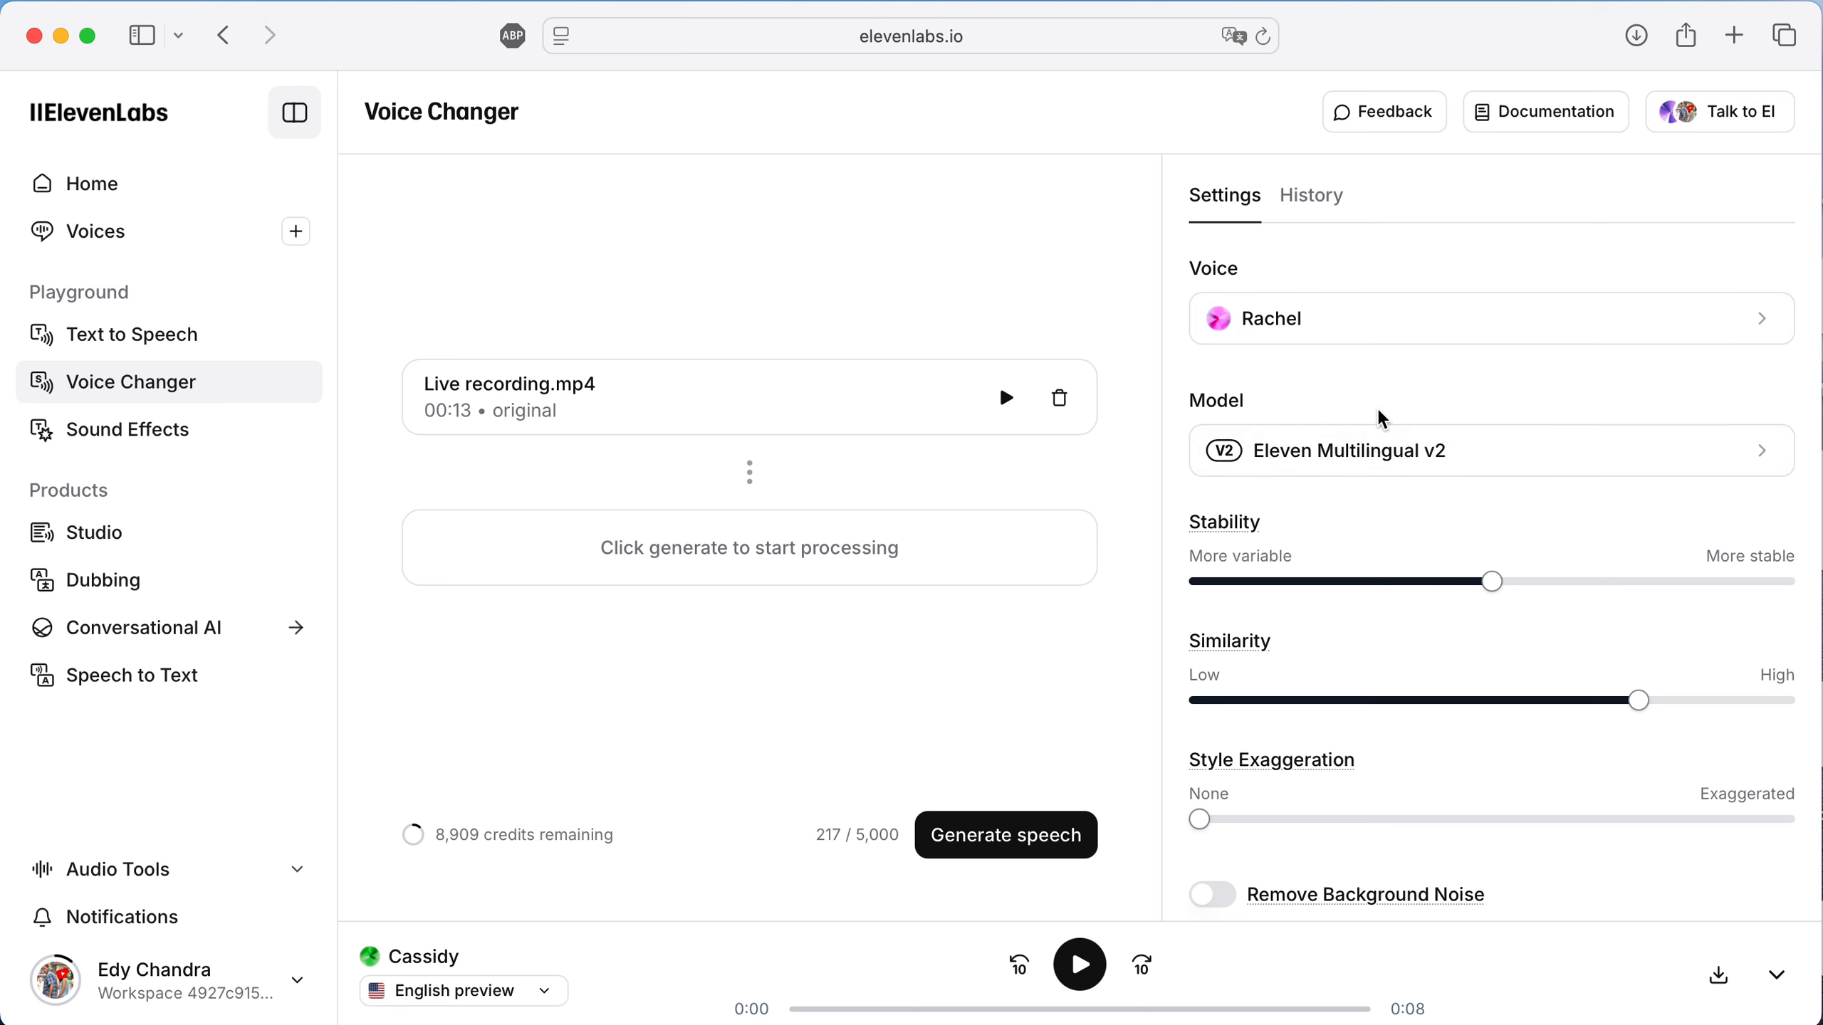
# - Review the Stability, Similarity and Style Exaggeration settings for the voice conversion
pyautogui.scroll(-2, 1376, 406)
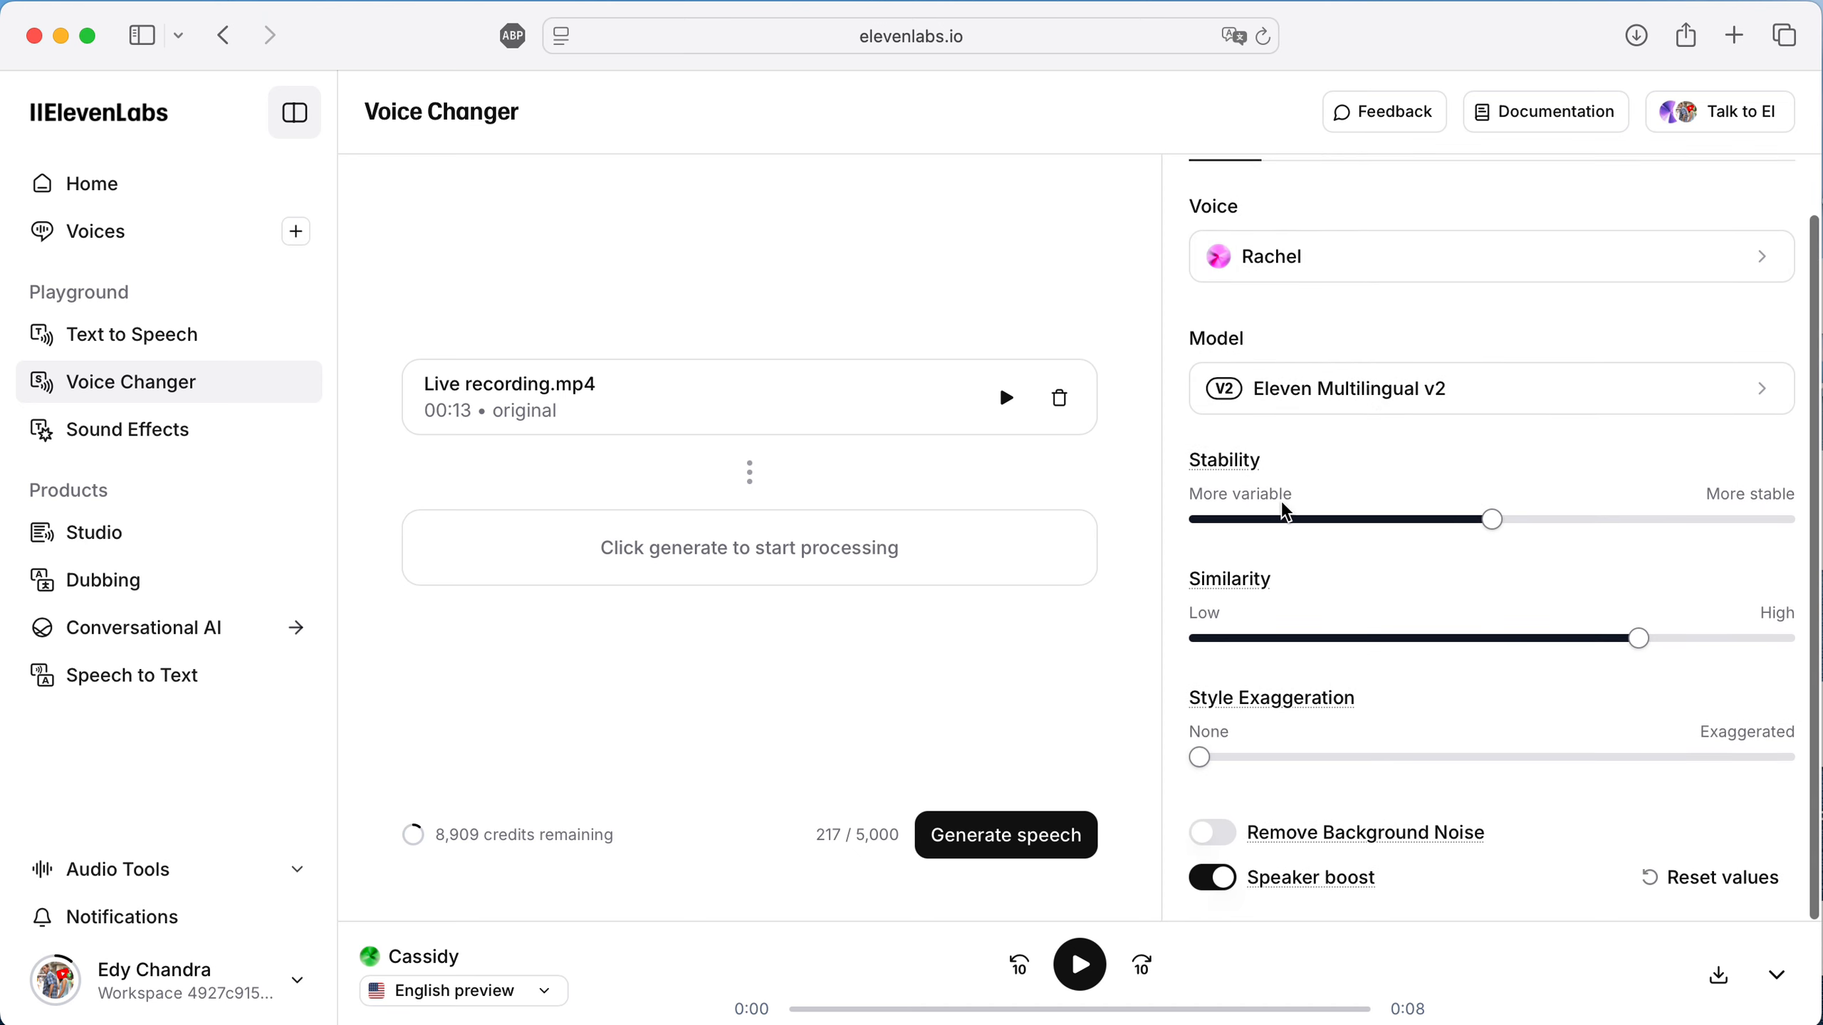
pyautogui.click(1490, 519)
pyautogui.moveTo(1494, 527); pyautogui.dragTo(1494, 565)
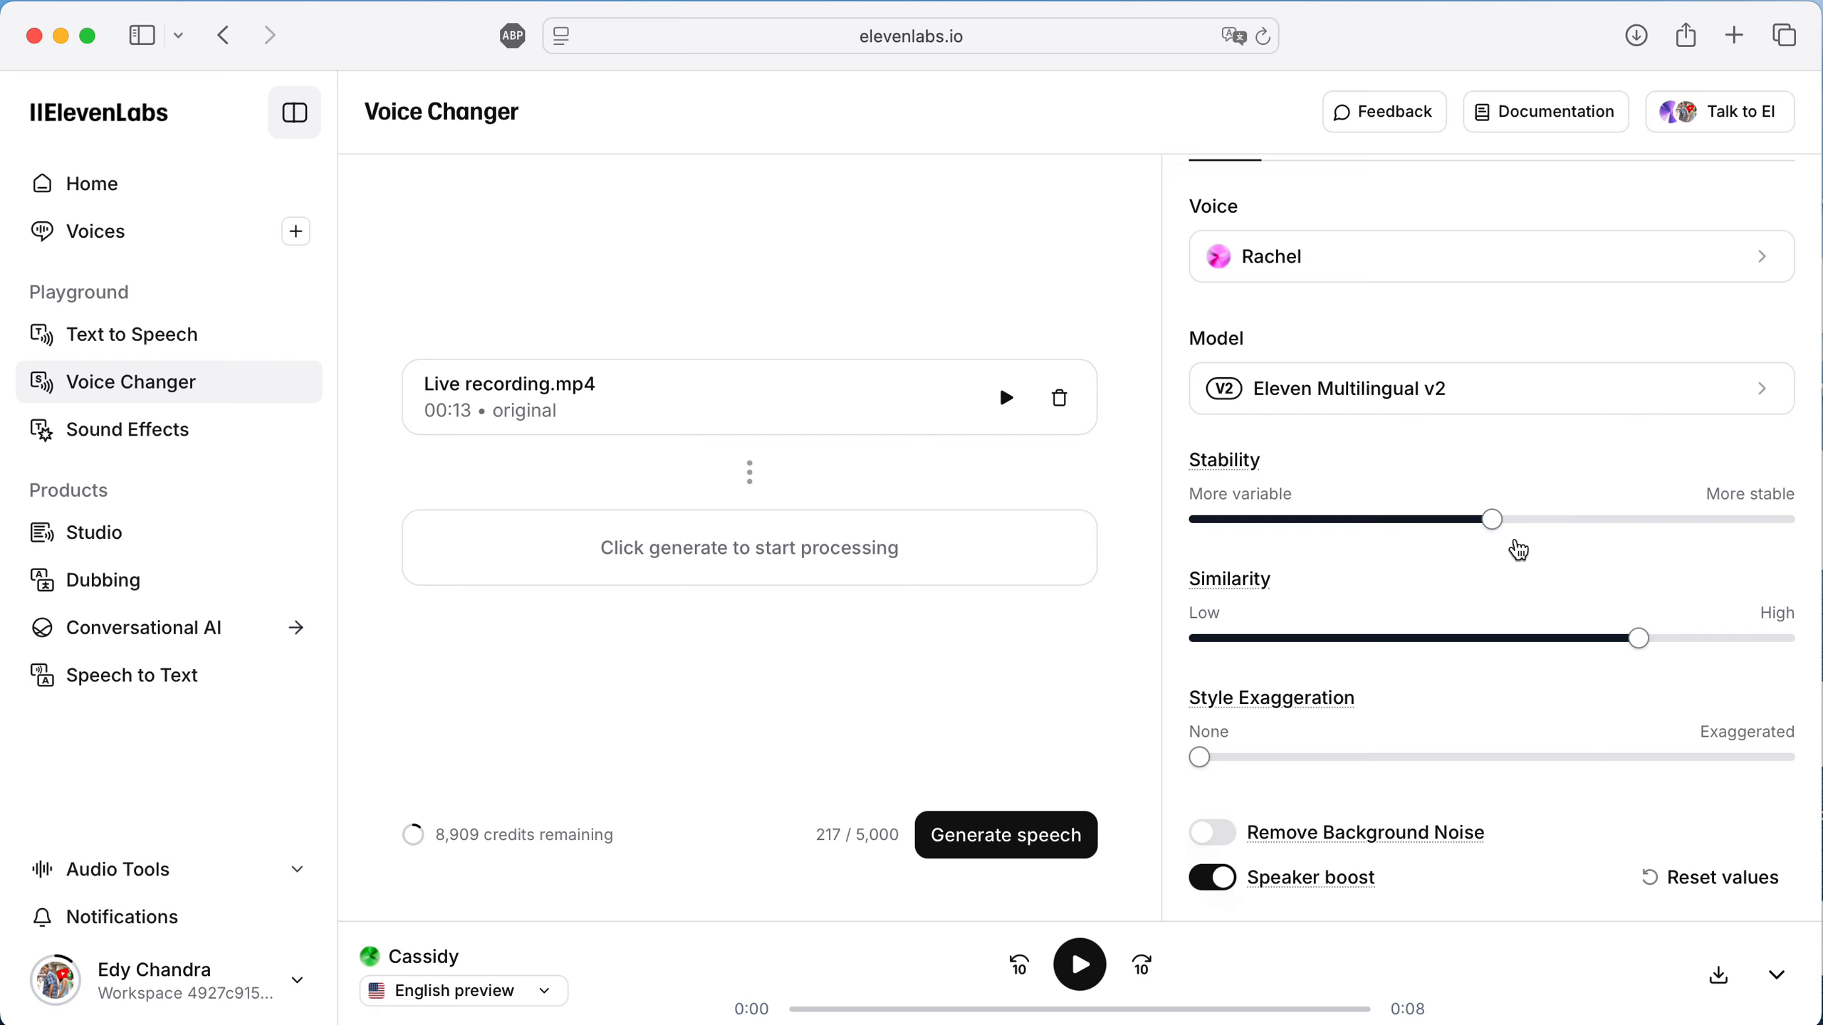
pyautogui.moveTo(1641, 650)
pyautogui.moveTo(1241, 712)
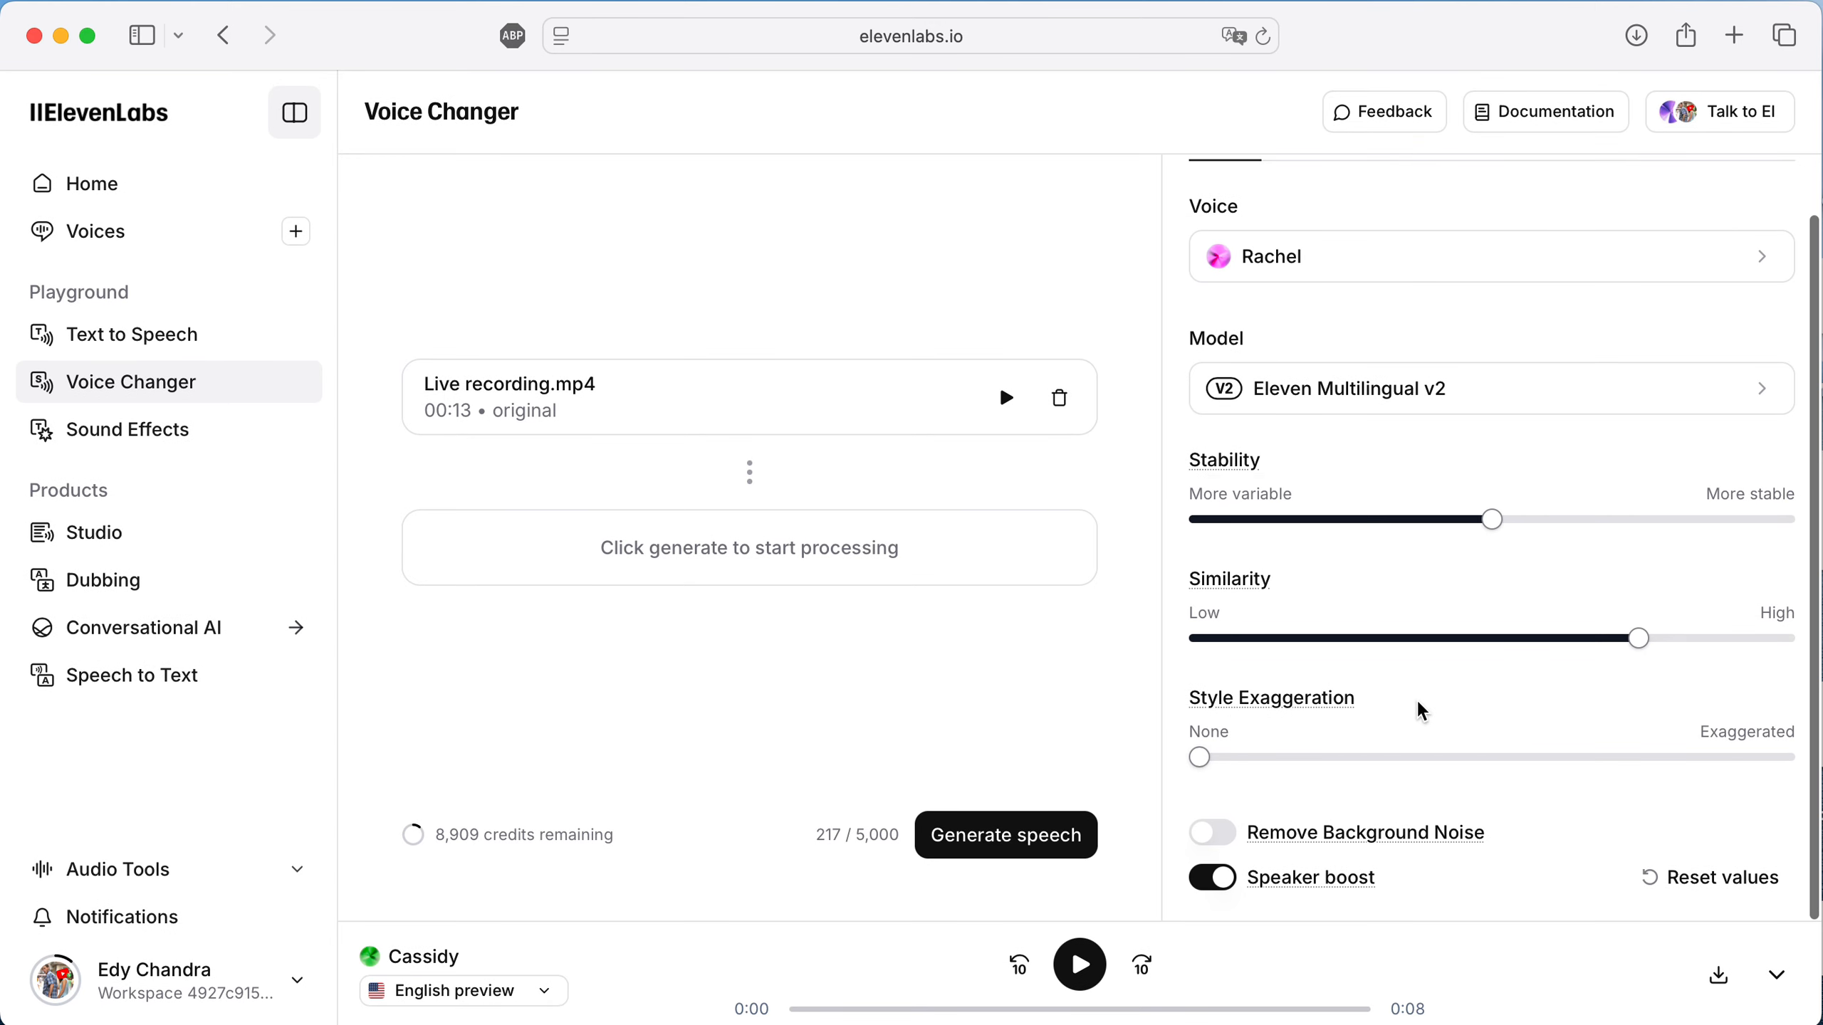
# - Generate the converted speech from the live recording and play the original and converted clips for comparison
pyautogui.click(969, 834)
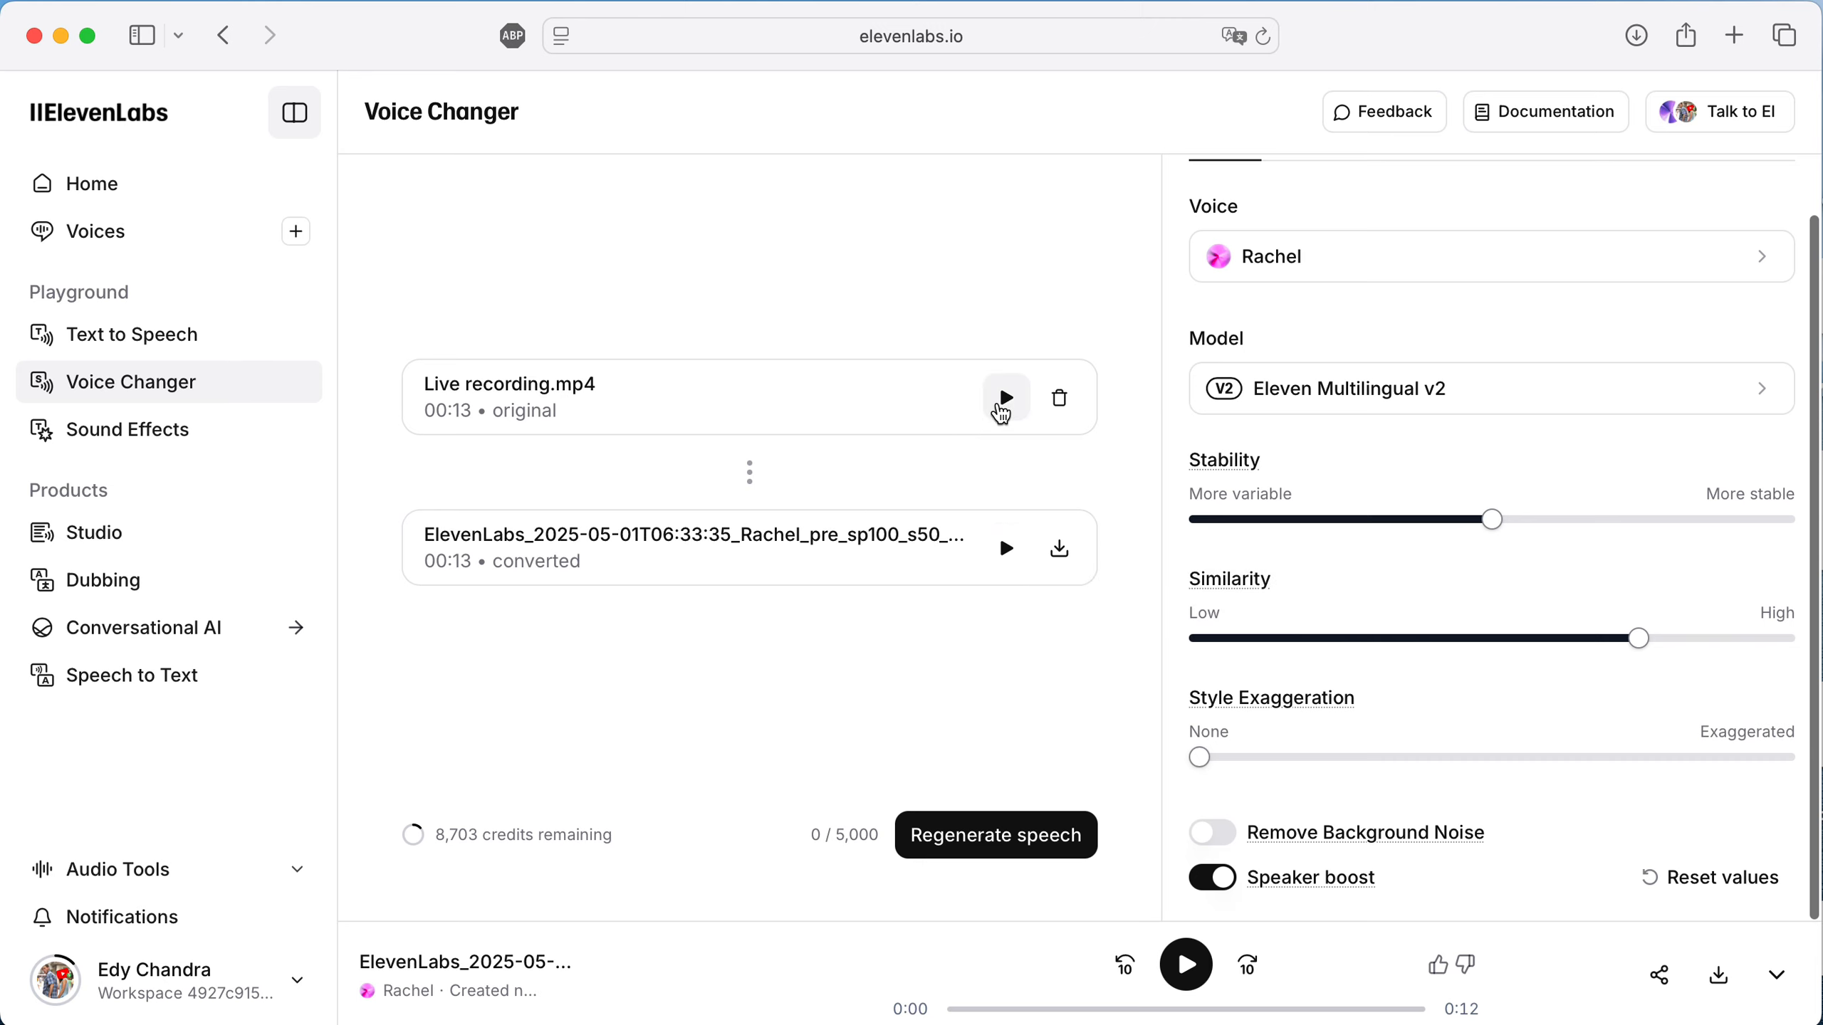
pyautogui.click(1001, 412)
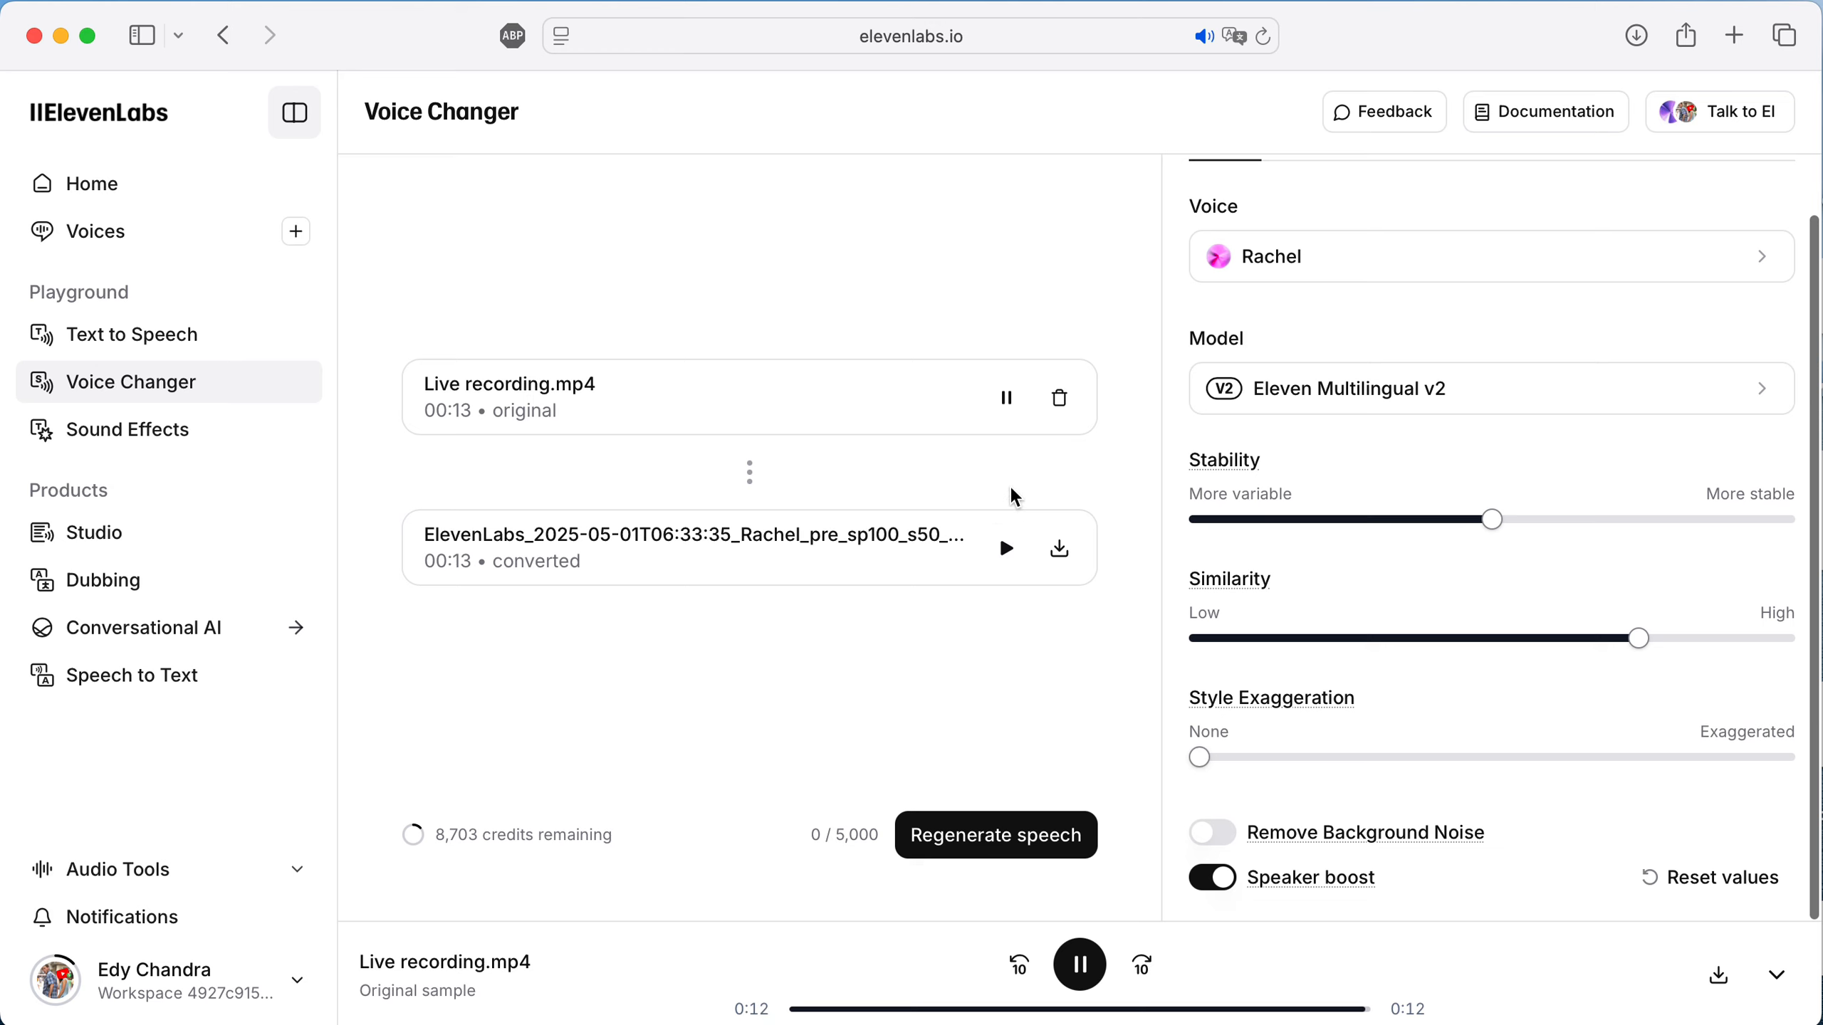
pyautogui.click(1009, 547)
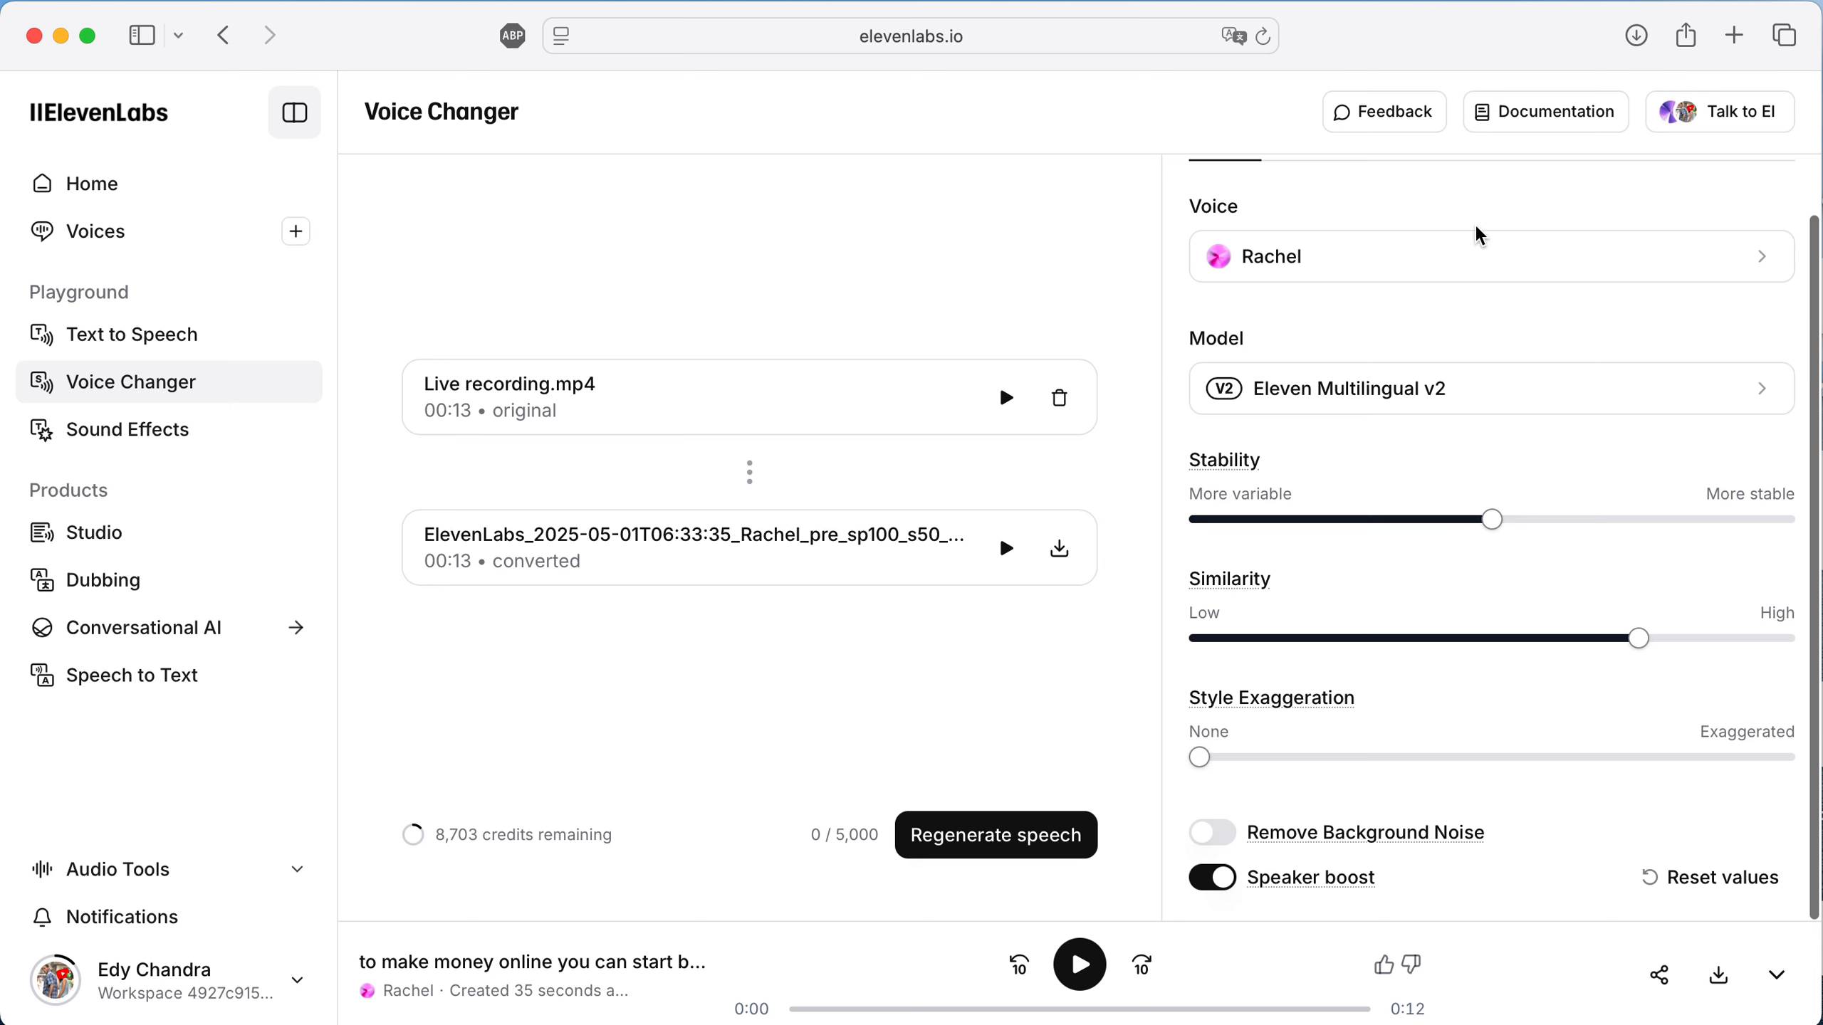
# - Reopen the voice selection and browse the Voice Library top picks for another voice
pyautogui.click(1520, 260)
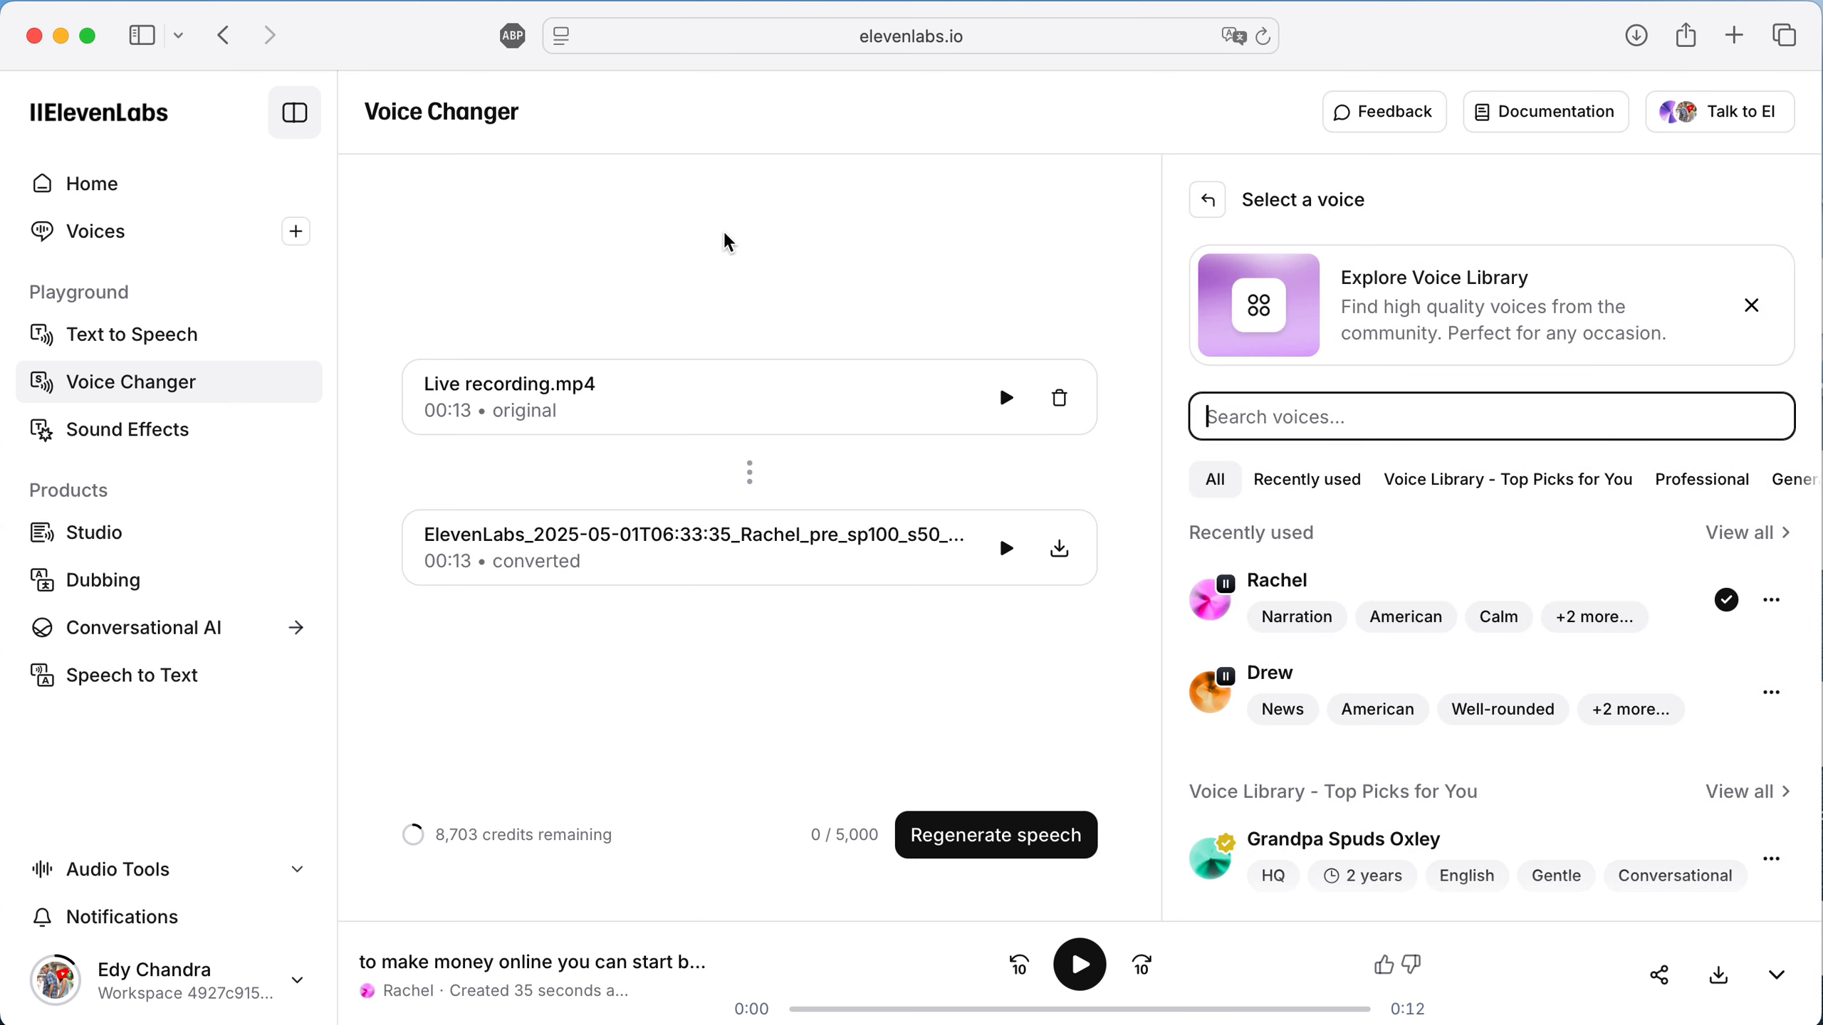
pyautogui.scroll(-4, 1291, 575)
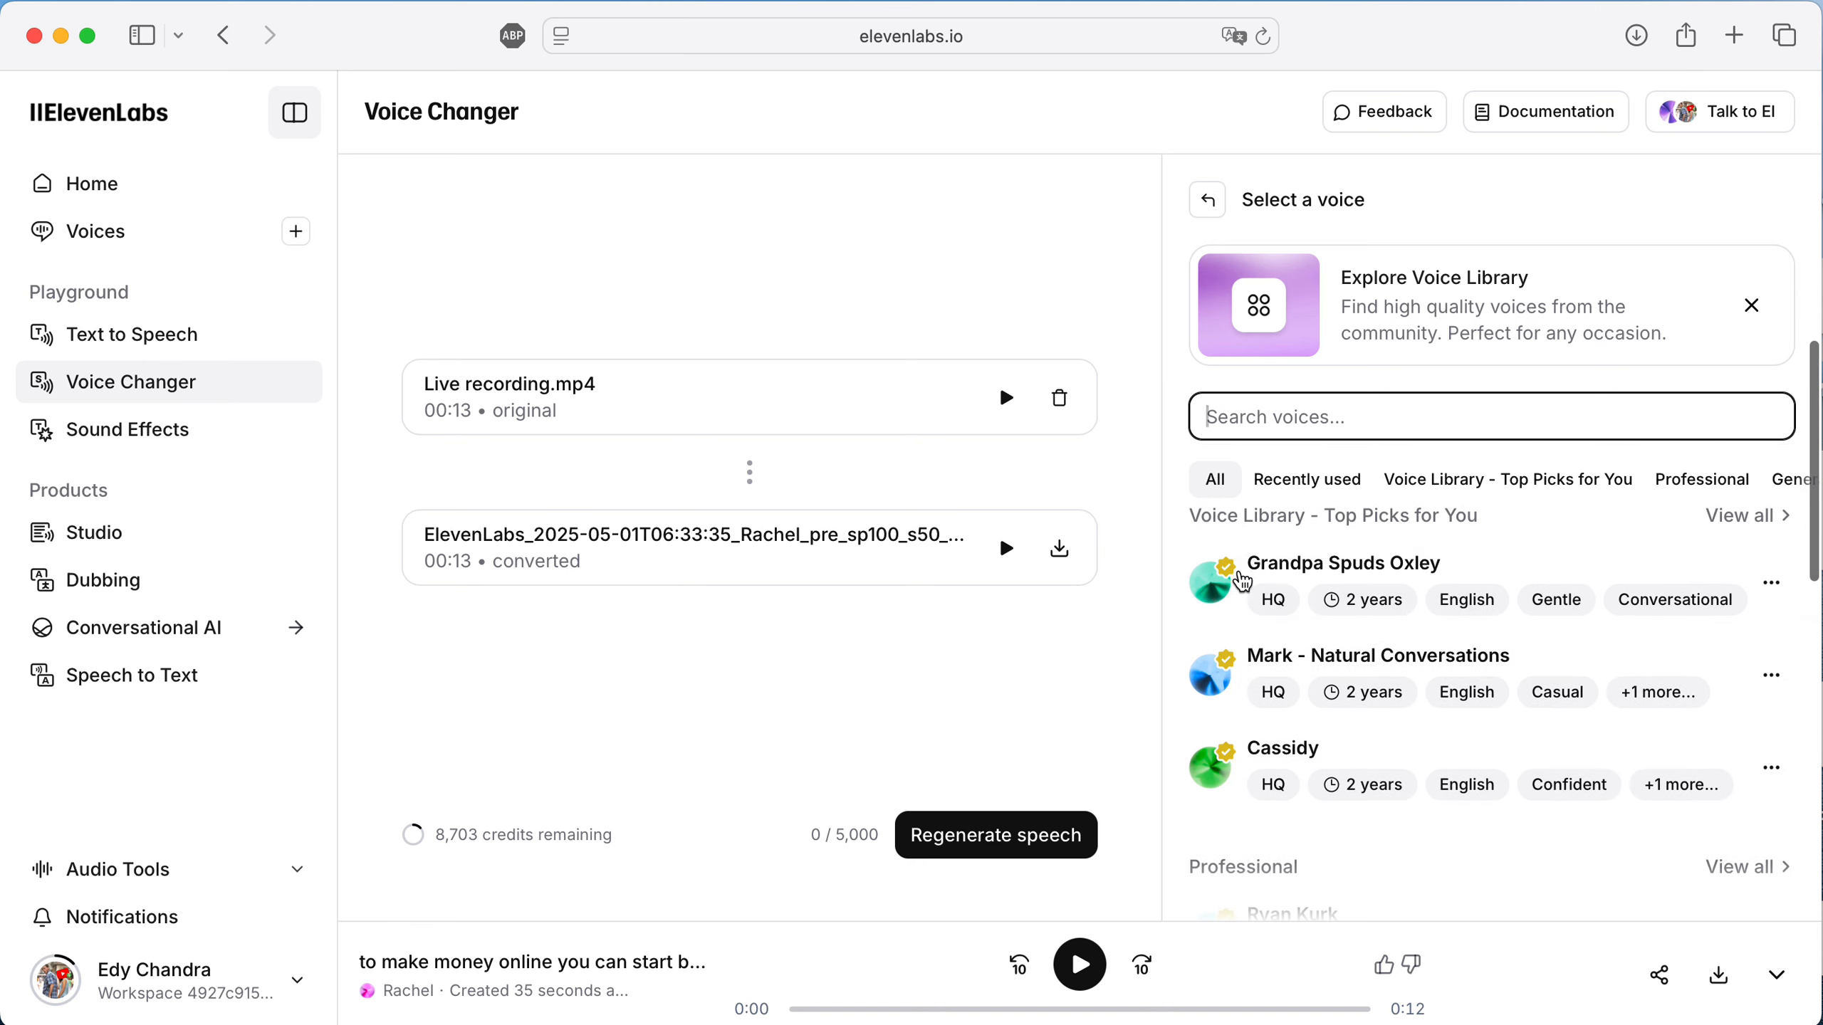